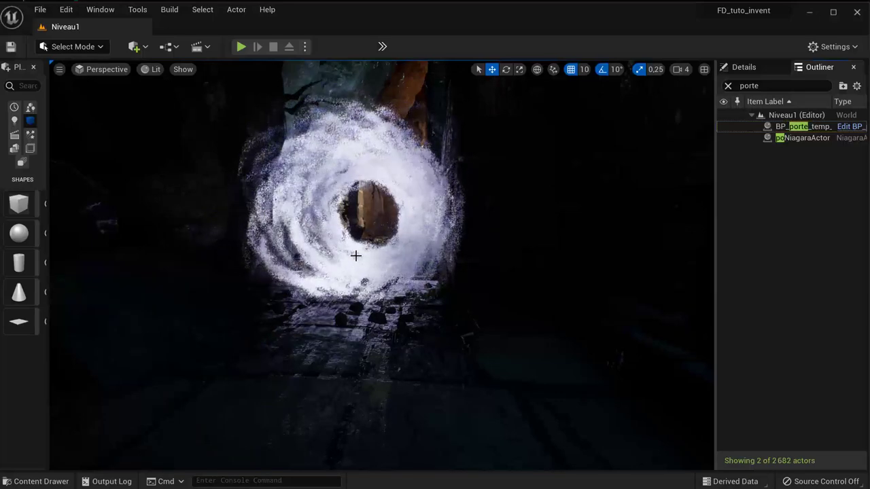
Look around the cave level, moving toward the swirling portal and up at the ceiling.
mouse_move(358, 252)
mouse_down()
mouse_move(343, 234)
mouse_move(370, 233)
mouse_move(370, 248)
mouse_up()
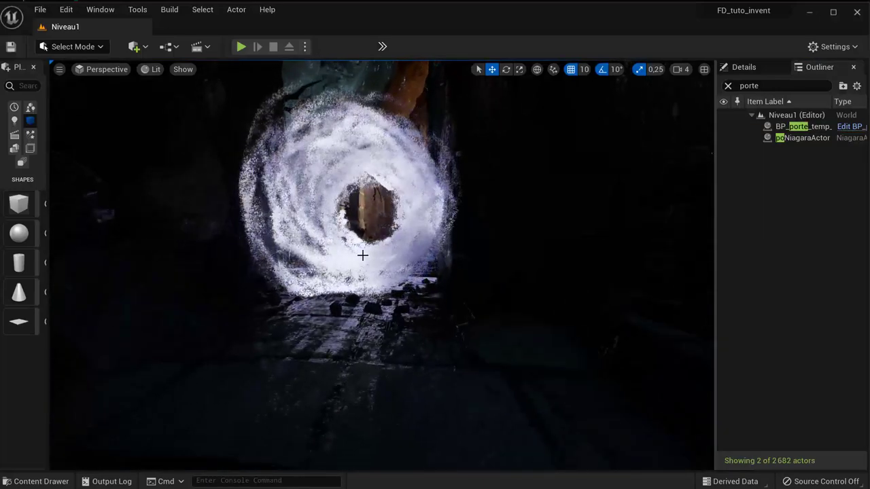
scroll(362, 255, up, 3)
drag(362, 254, 362, 234)
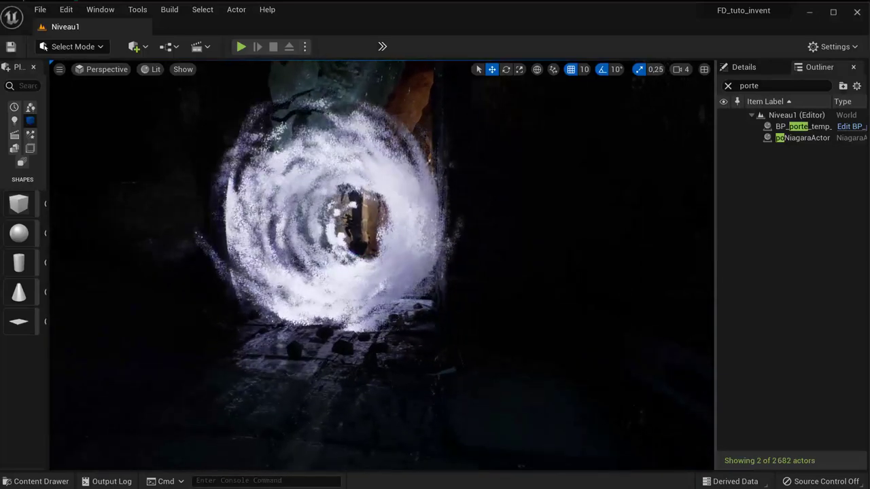
drag(362, 235, 365, 259)
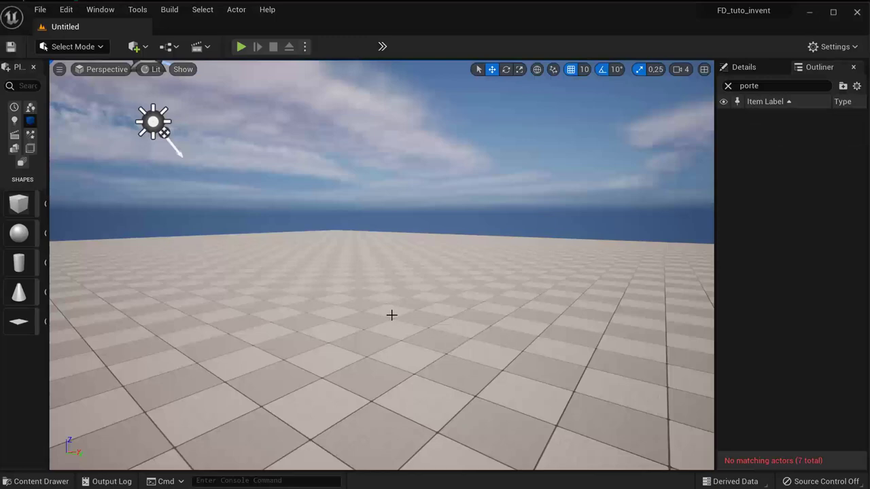
Look around the new Untitled level's empty tiled floor and toward the sun.
right_drag(391, 314, 391, 315)
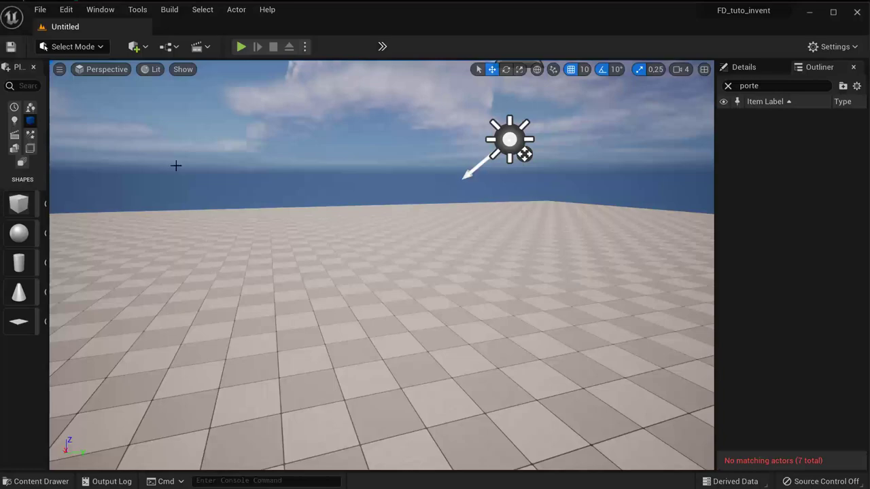
right_drag(462, 297, 462, 297)
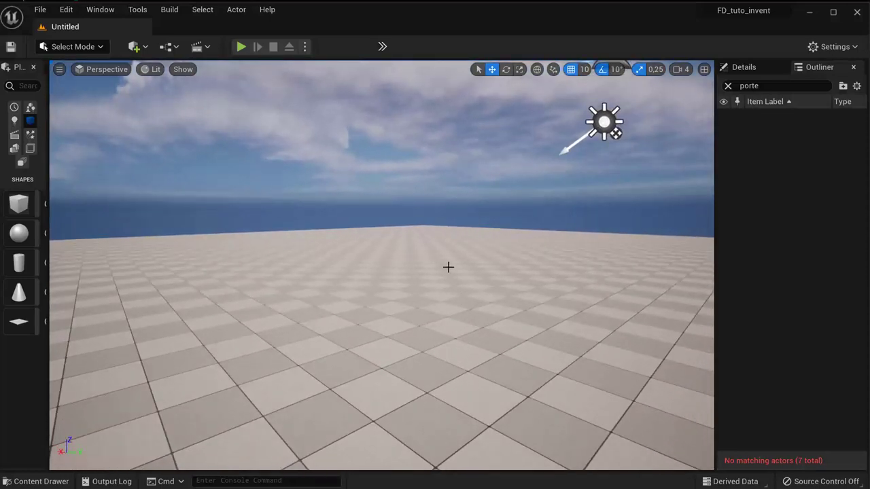
right_drag(448, 266, 448, 266)
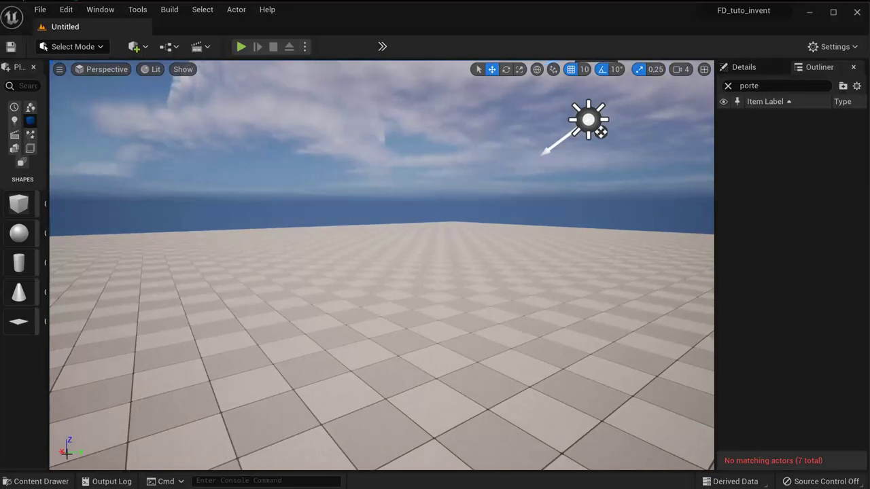
click(51, 482)
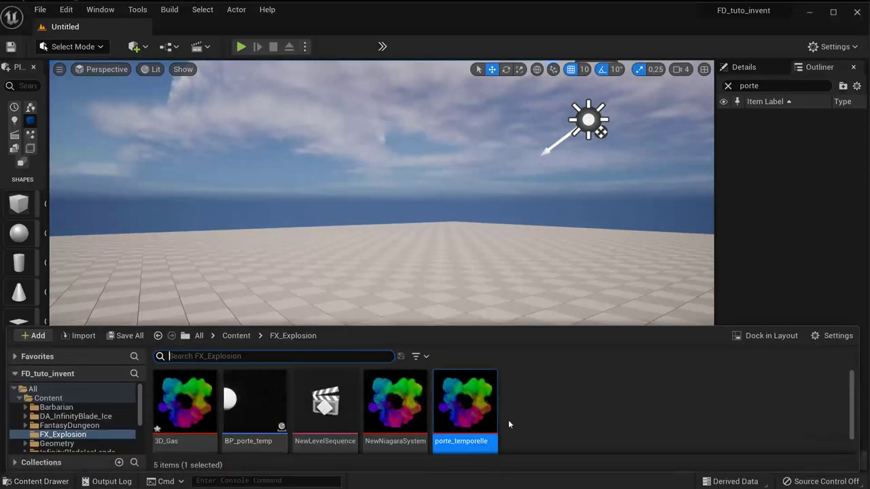
right_click(544, 410)
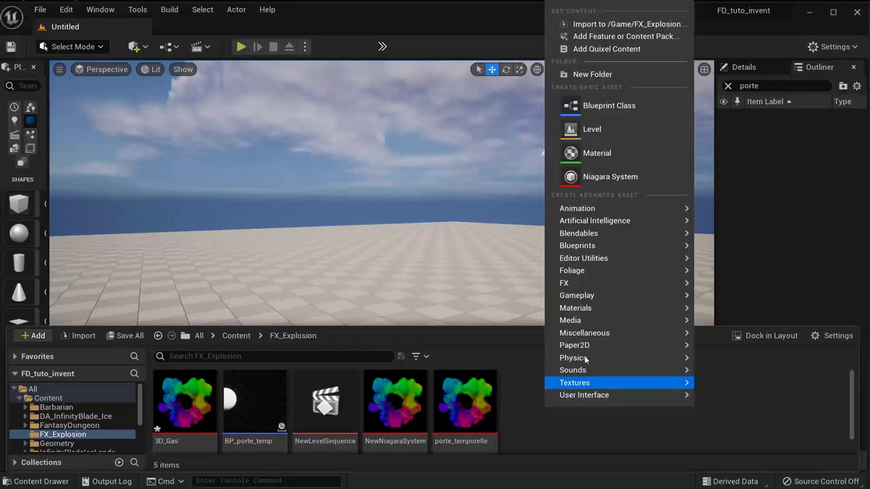
click(597, 178)
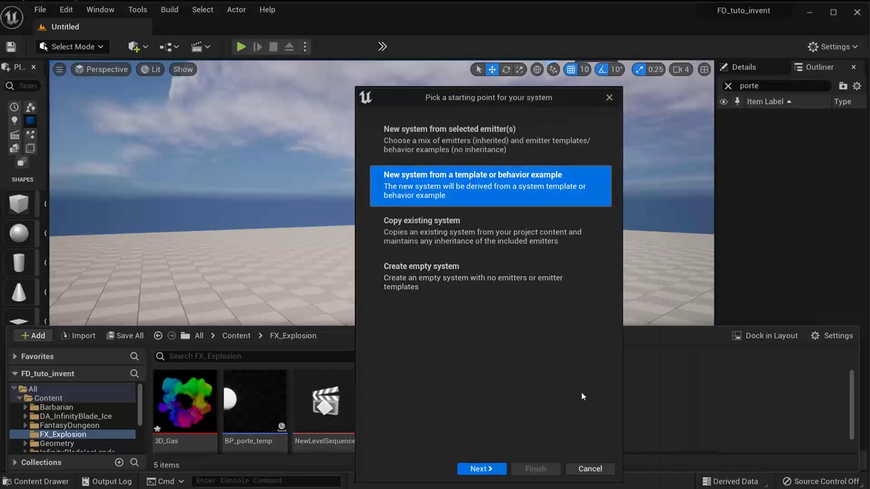
click(590, 469)
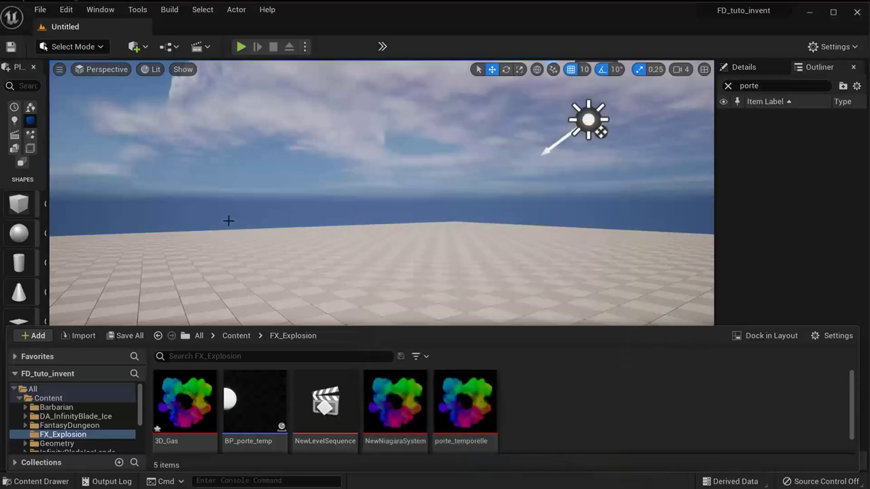
click(66, 9)
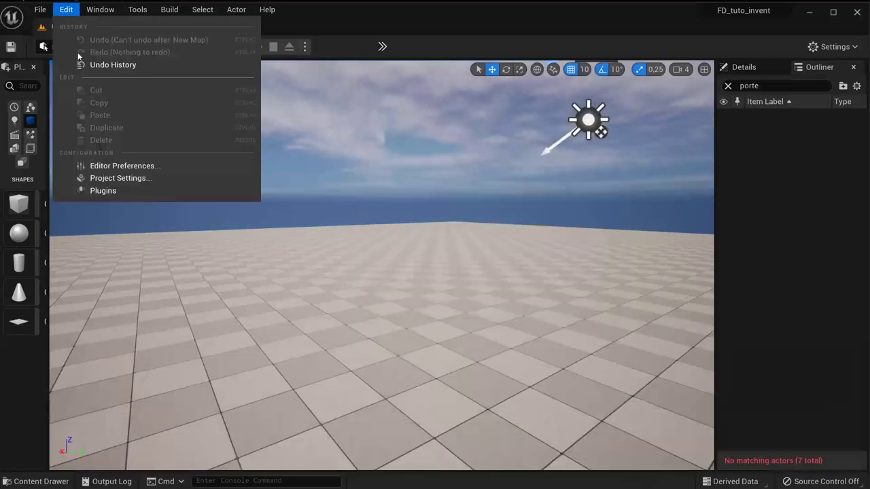
click(95, 190)
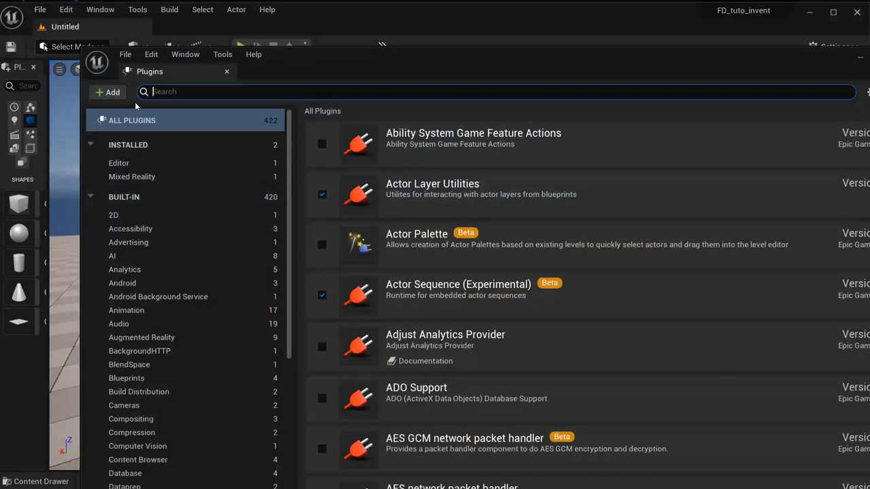
text(ni)
text(ag)
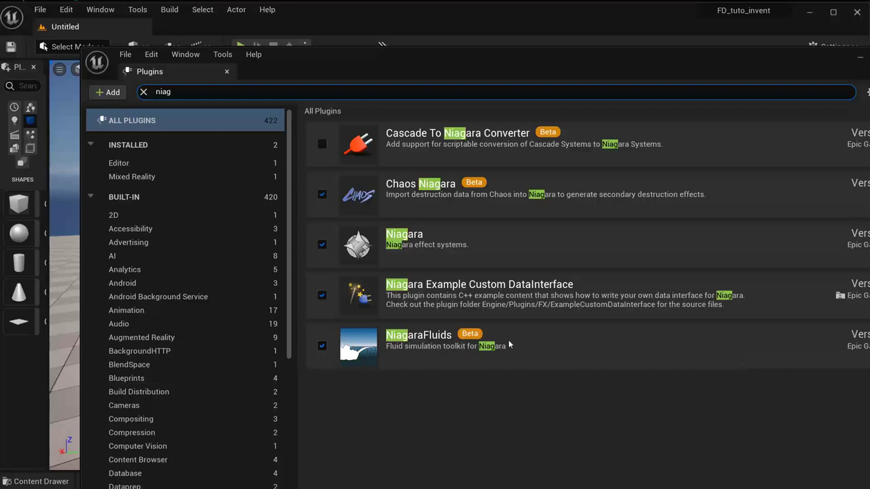
click(860, 58)
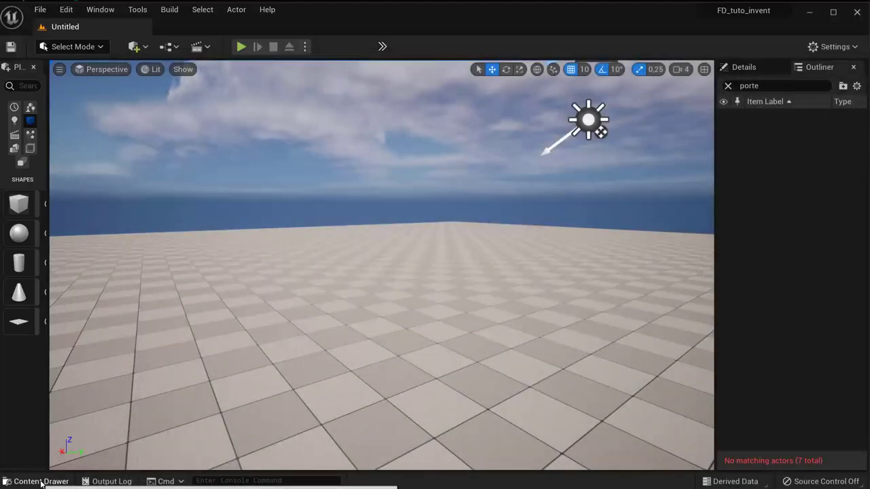
Start a new Niagara System in the FX_Explosion folder and proceed to the template list.
click(41, 482)
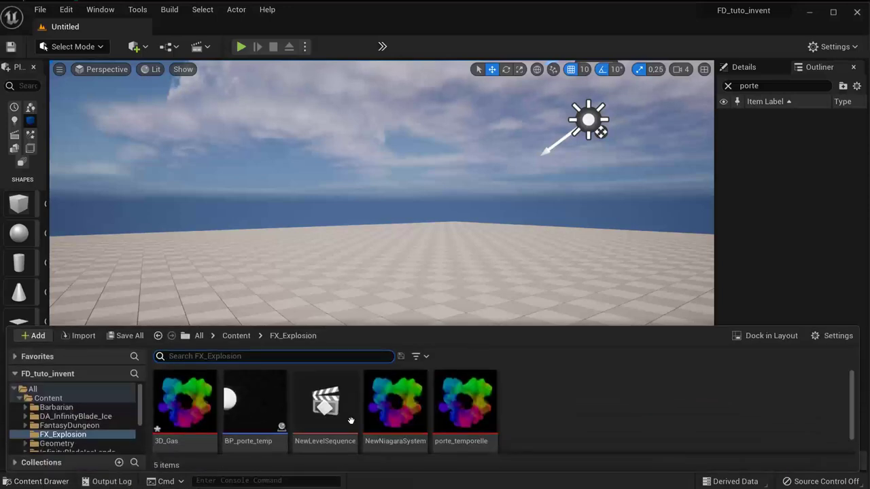
right_click(537, 403)
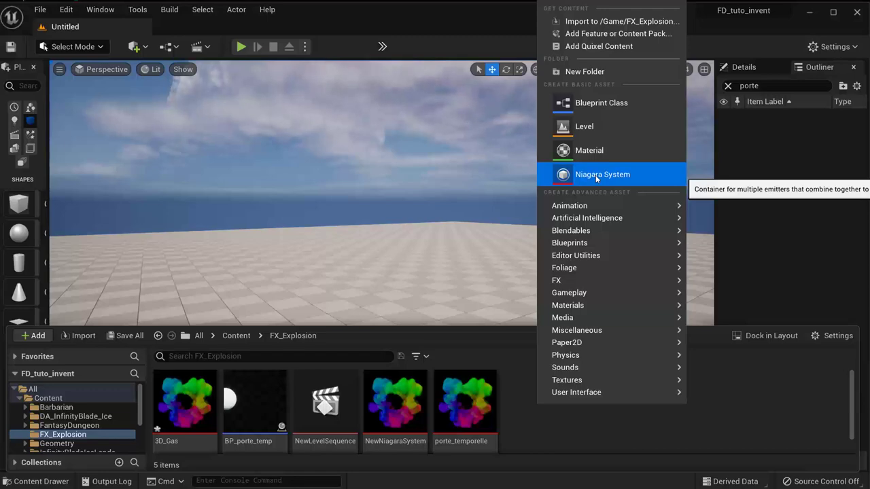
click(595, 175)
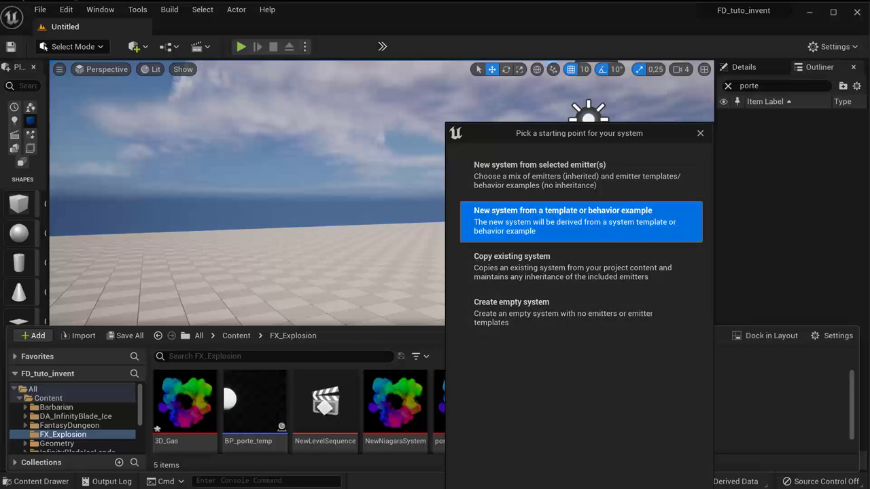
drag(608, 131, 572, 82)
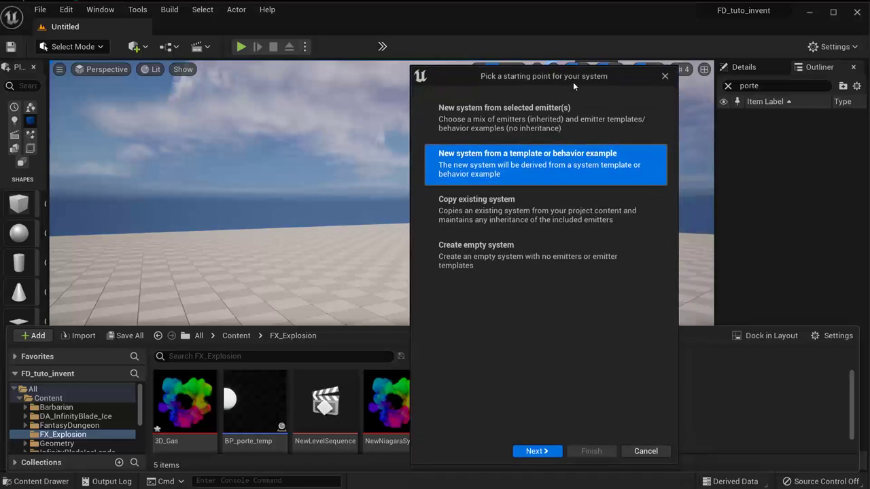
click(543, 450)
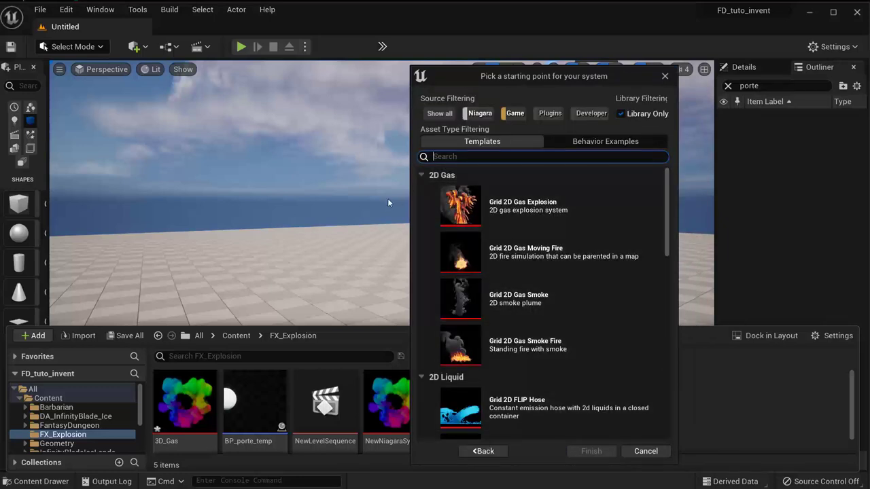
Select the Grid 3D Gas Colored Smoke template and finish creating the system.
scroll(480, 265, down, 1)
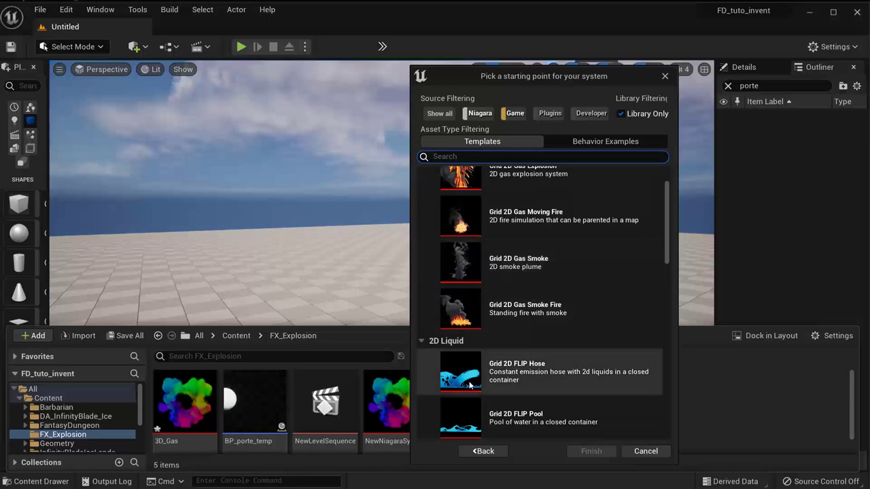
scroll(472, 375, down, 1)
scroll(473, 374, down, 2)
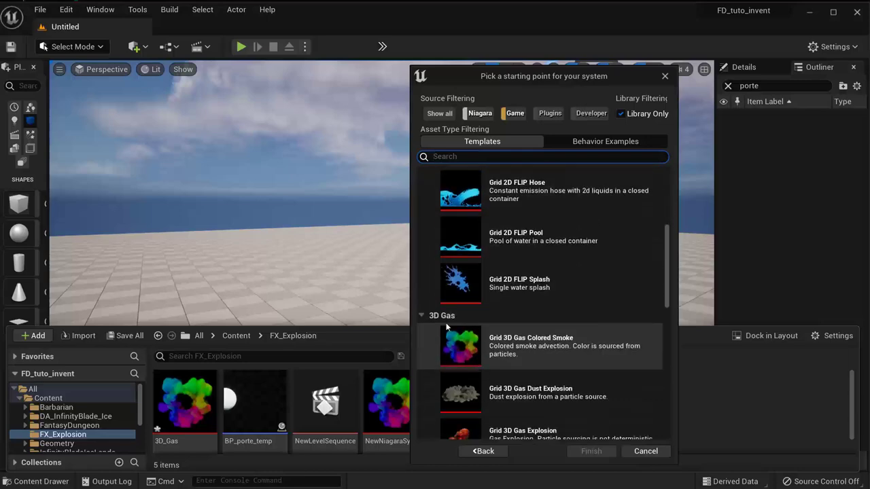
scroll(506, 317, down, 1)
scroll(507, 321, down, 1)
scroll(505, 326, down, 2)
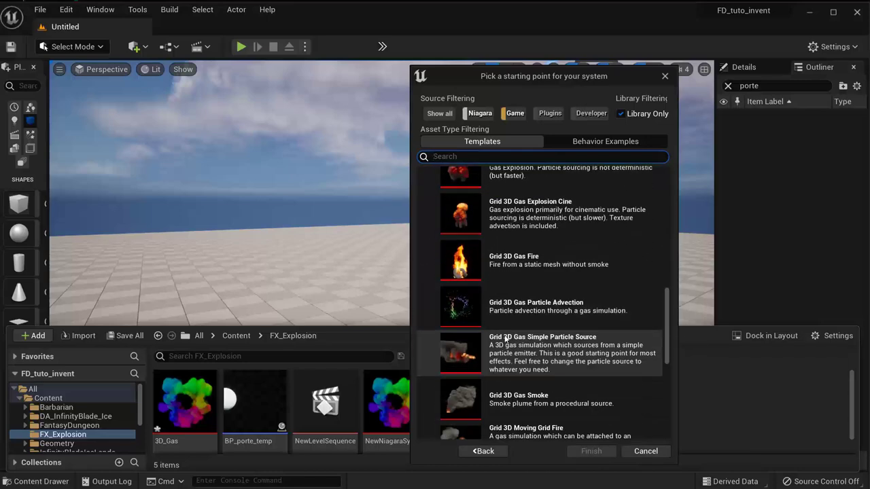
scroll(504, 334, down, 2)
scroll(502, 343, down, 1)
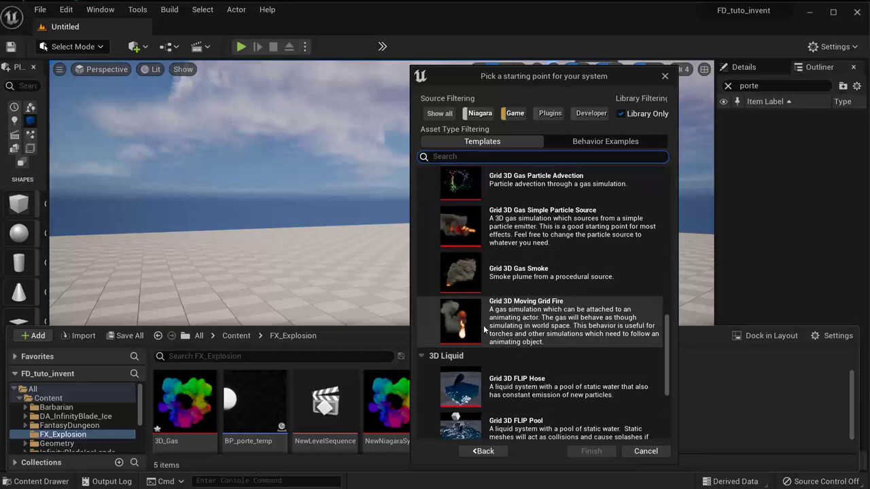
scroll(482, 324, up, 2)
scroll(480, 318, up, 1)
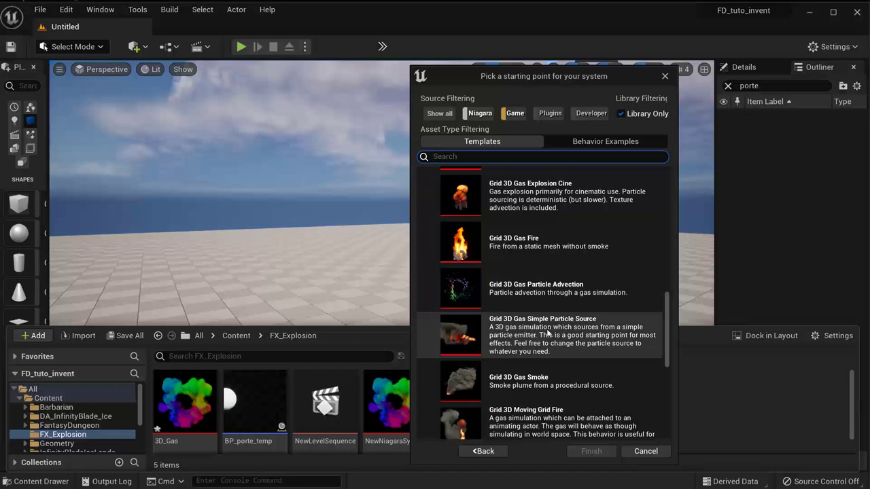
scroll(516, 331, up, 2)
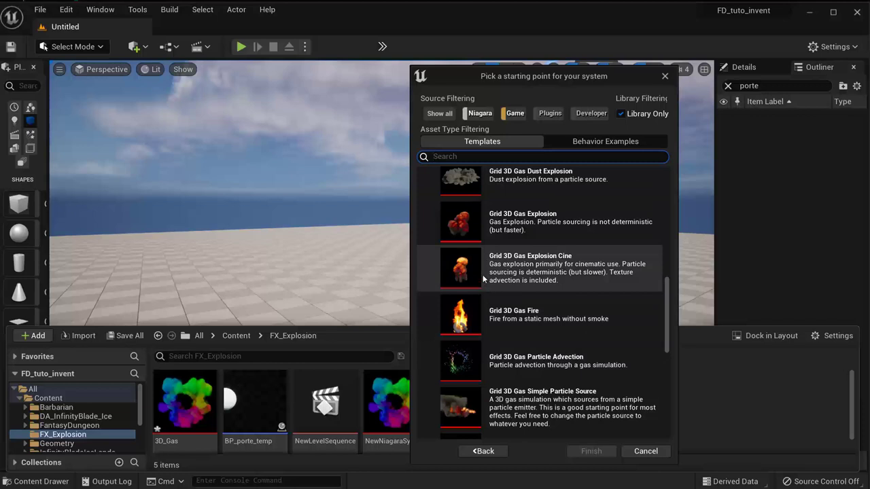
scroll(528, 269, up, 2)
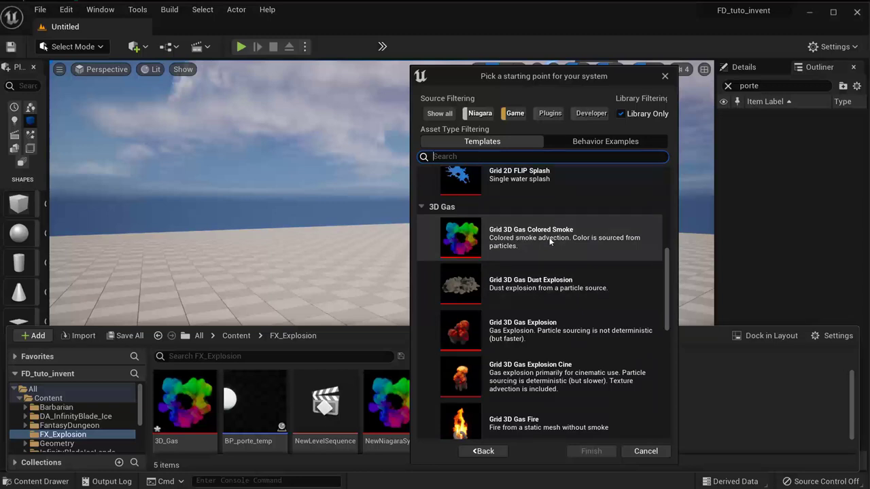
click(465, 239)
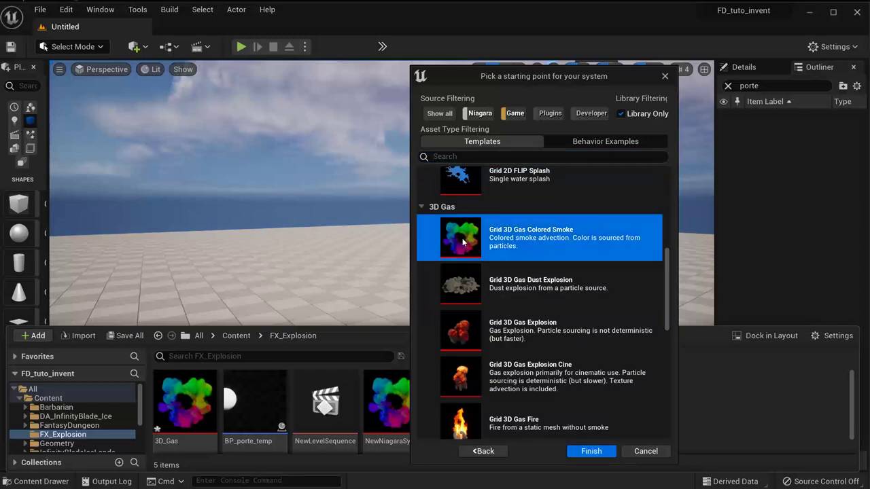
click(585, 452)
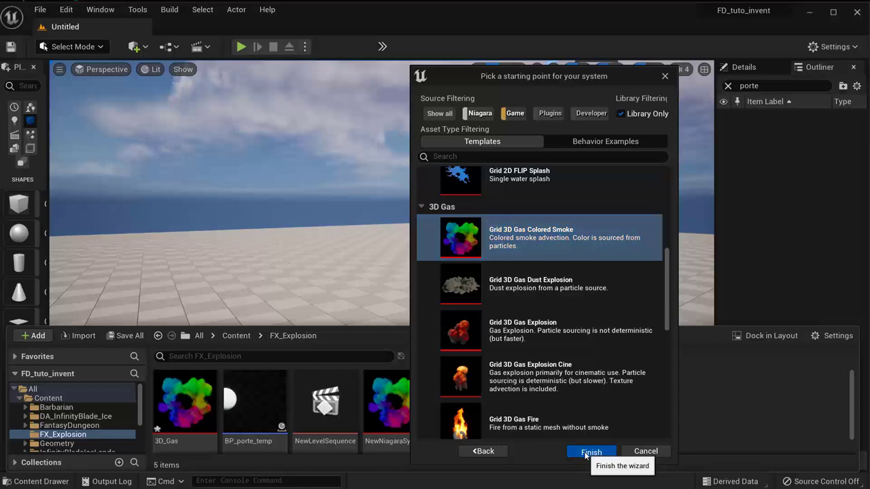
click(585, 453)
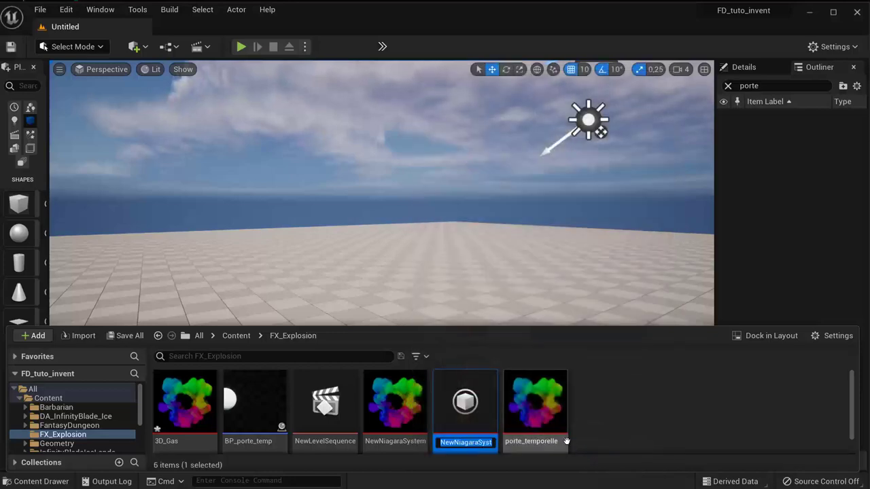
Name the system Test_3D_Gas, drop it above the floor, and focus the view on it.
text(Test_3)
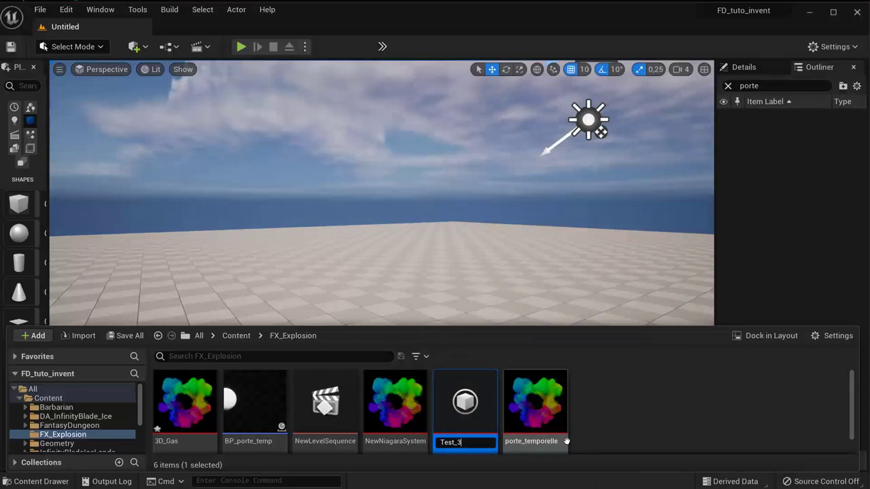
text(D_Gas)
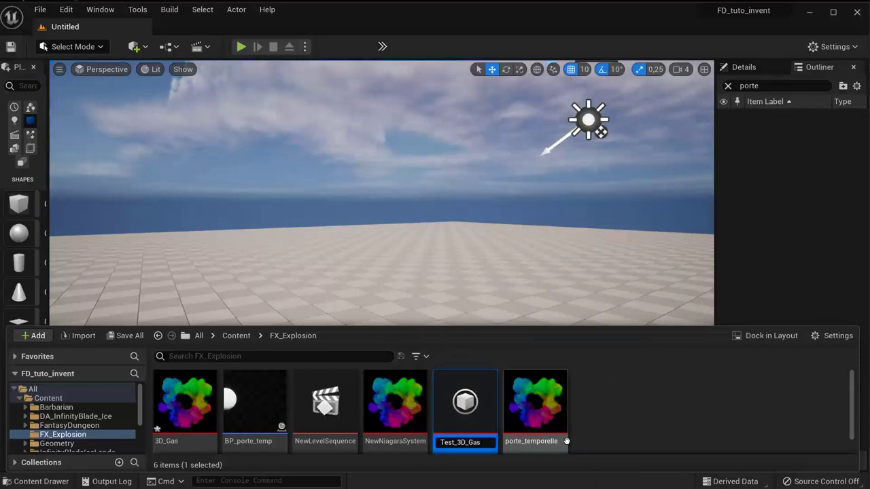
key(Return)
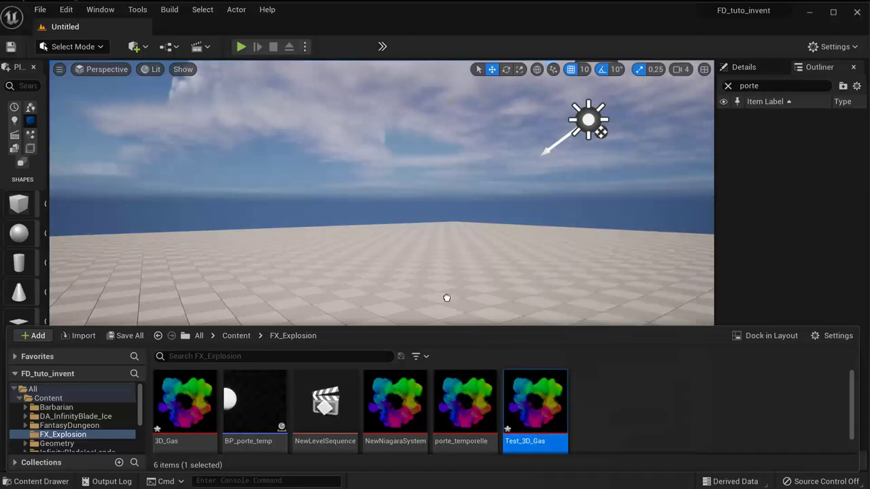
drag(532, 411, 399, 307)
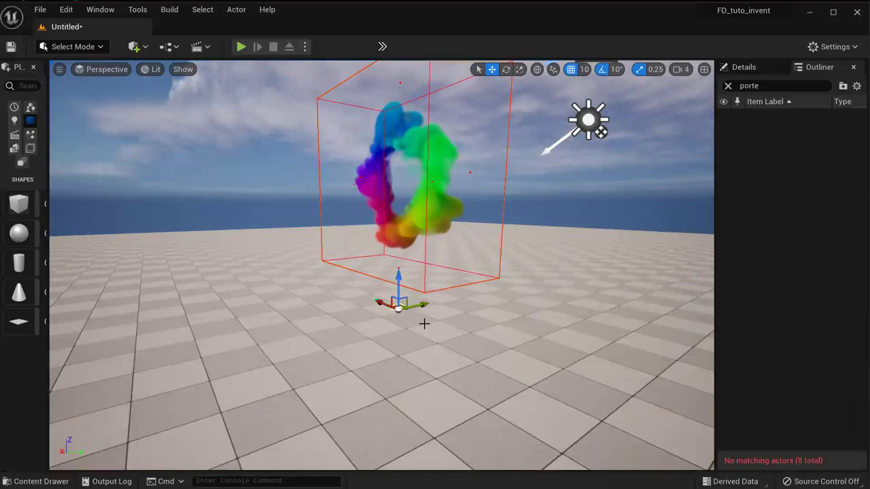
key(f)
alt+drag(458, 345, 446, 311)
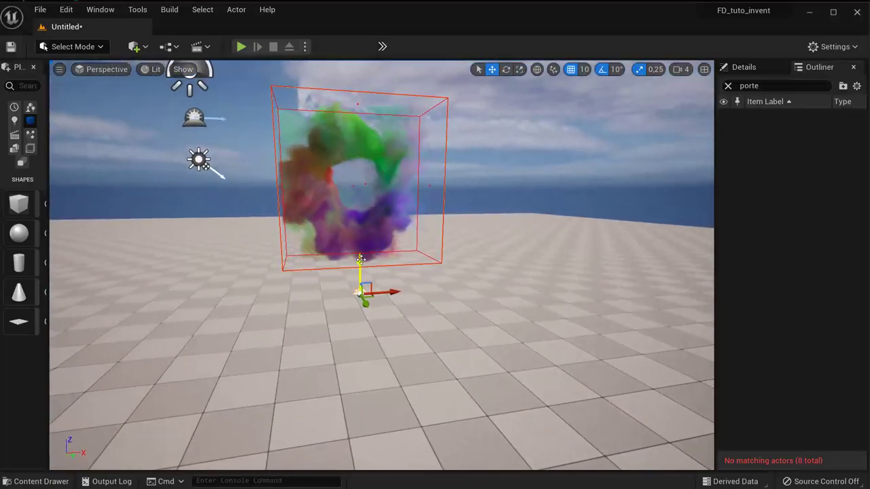
Lower the Test_3D_Gas actor slightly and orbit around the smoke box to inspect it.
drag(360, 259, 362, 262)
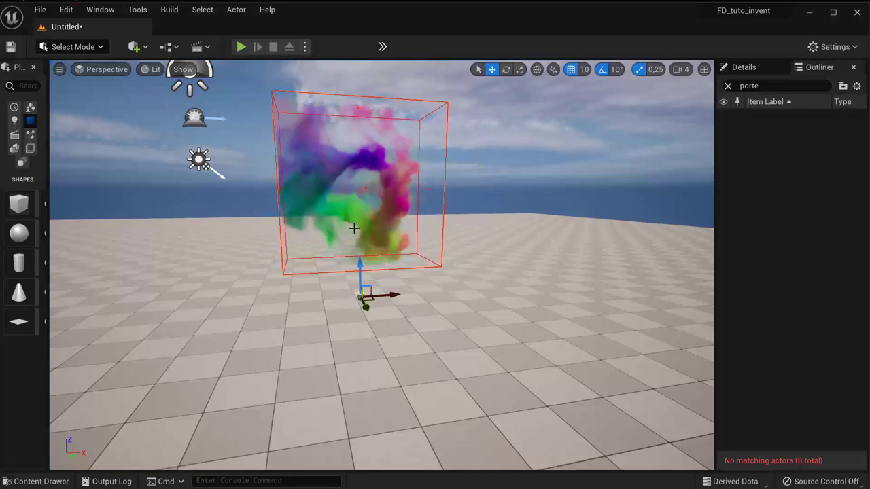
mouse_move(353, 227)
alt+mouse_down()
mouse_move(319, 258)
mouse_move(380, 224)
mouse_move(516, 234)
alt+mouse_up()
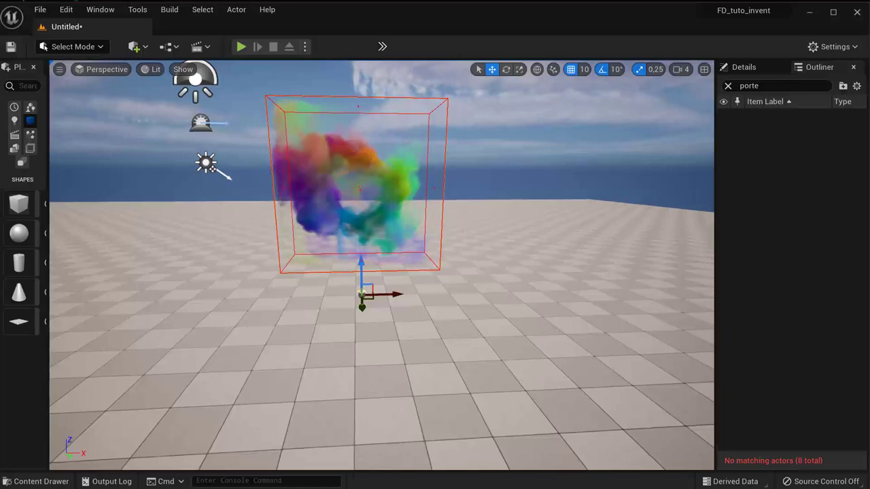
alt+drag(399, 218, 415, 216)
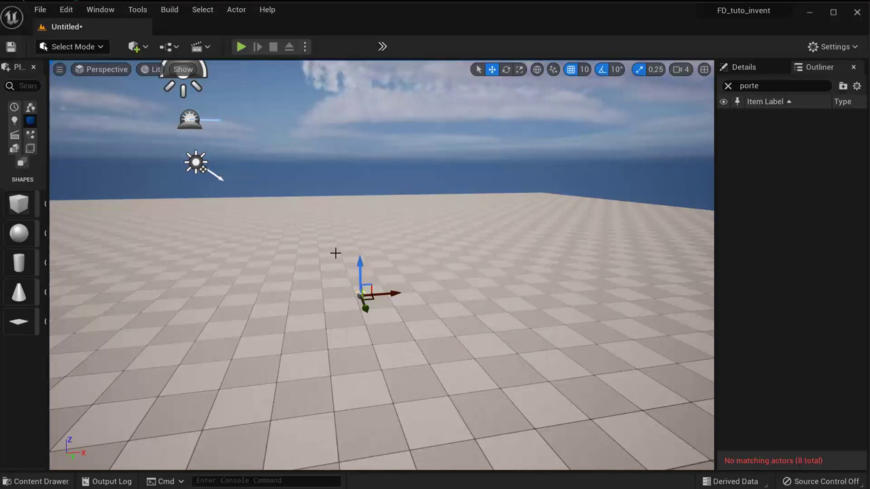
alt+drag(455, 316, 456, 316)
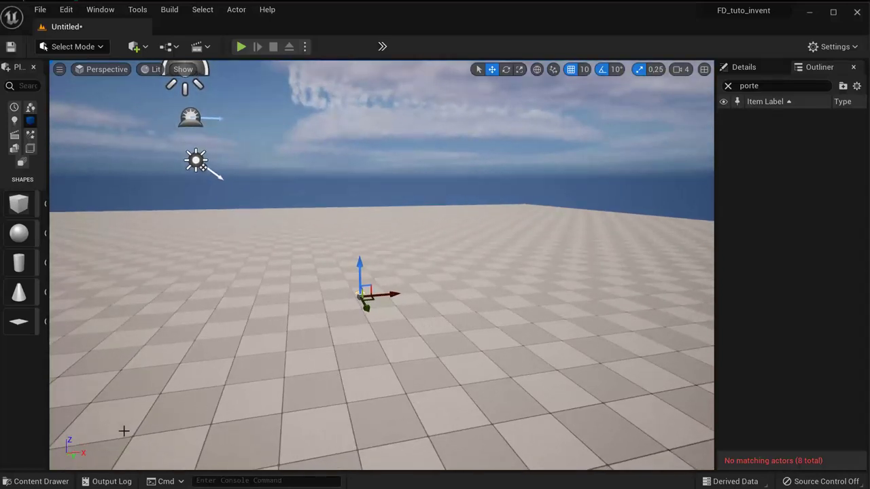
click(58, 483)
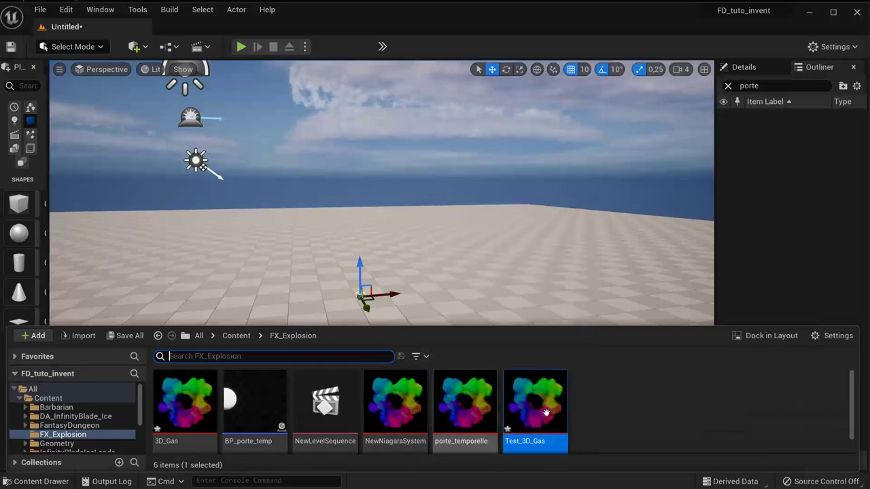
key(ctrl+space)
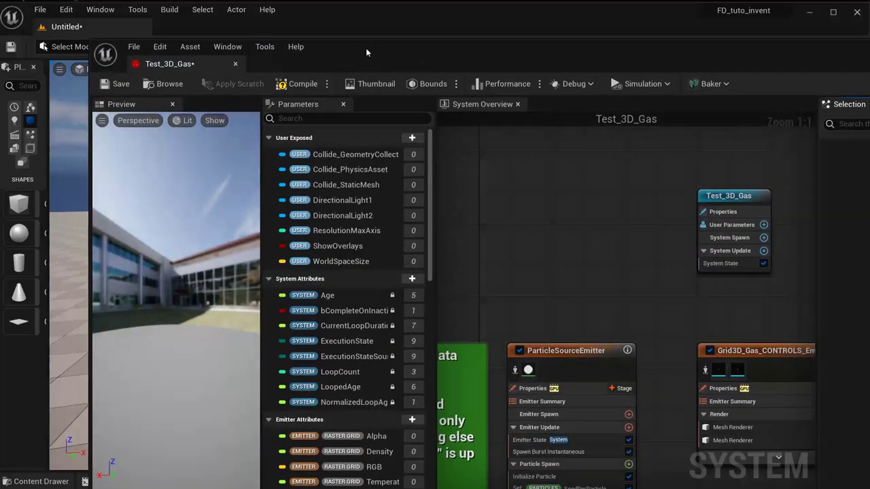
Reposition the Test_3D_Gas Niagara editor window, briefly moving it aside to view the level.
drag(365, 48, 307, 15)
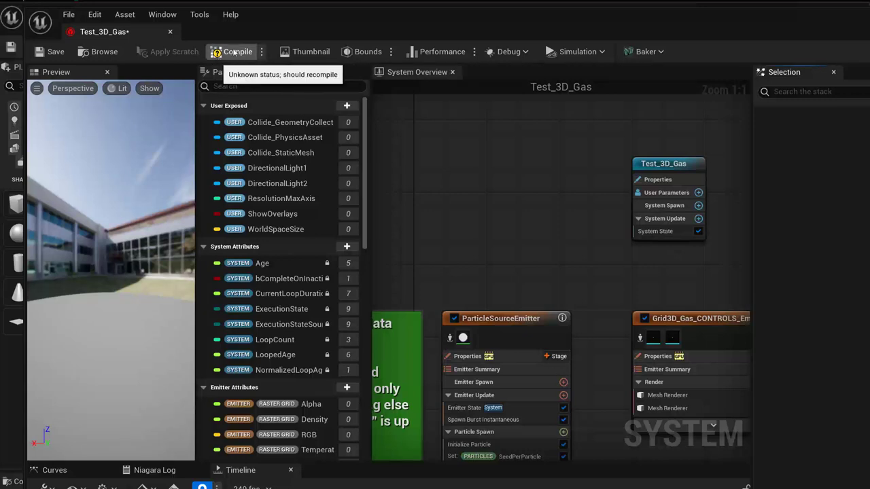
mouse_move(265, 26)
mouse_down()
mouse_move(742, 67)
mouse_move(757, 52)
mouse_up()
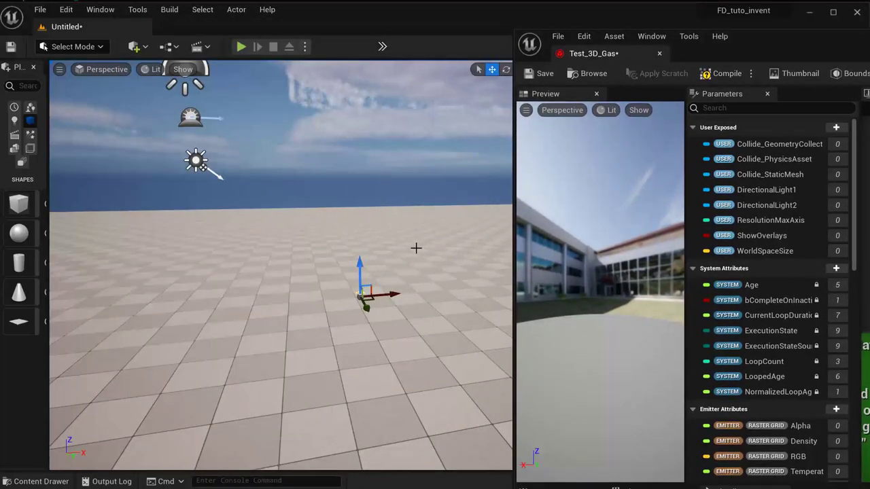
mouse_move(832, 44)
mouse_down()
mouse_move(433, 31)
mouse_move(360, 2)
mouse_move(353, 18)
mouse_up()
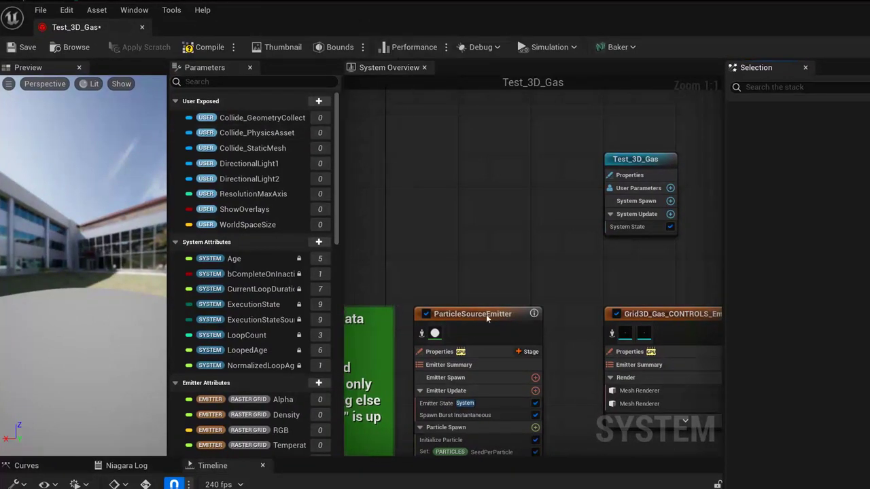
Inspect both emitters, then place ParticleSourceEmitter and Grid3D_Gas_CONTROLS_Emitter side by side under the system node.
click(533, 318)
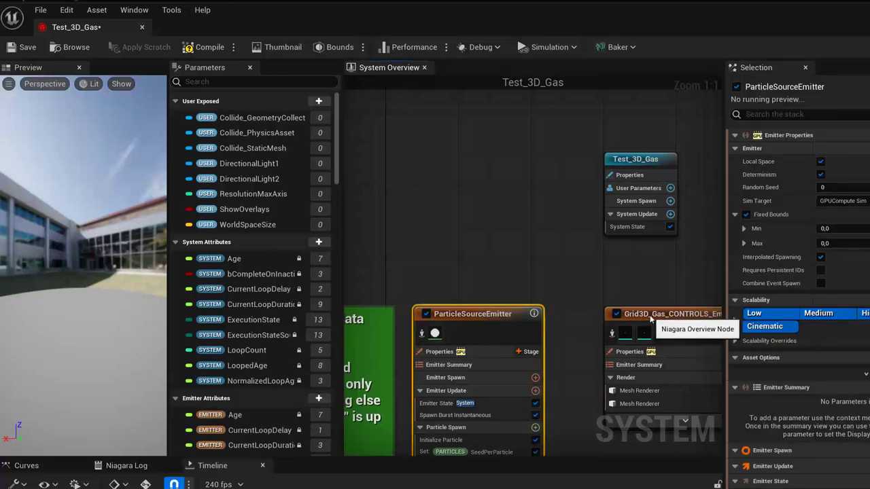
click(620, 314)
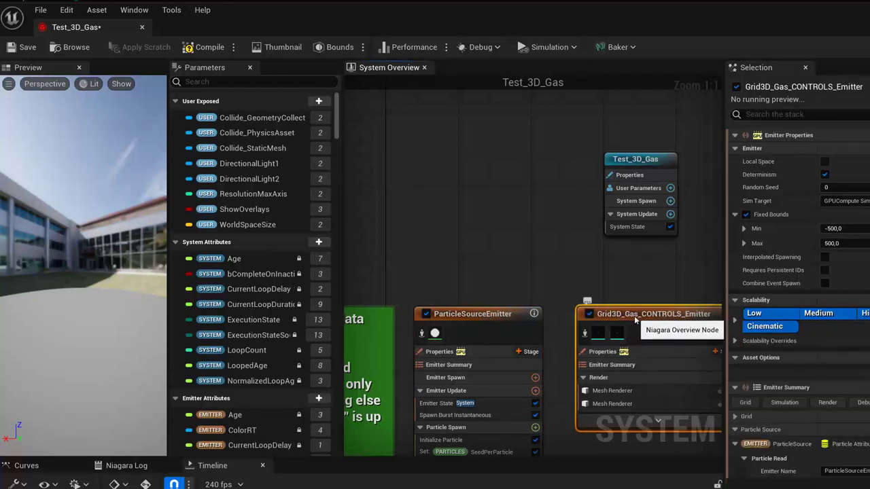
drag(629, 163, 455, 143)
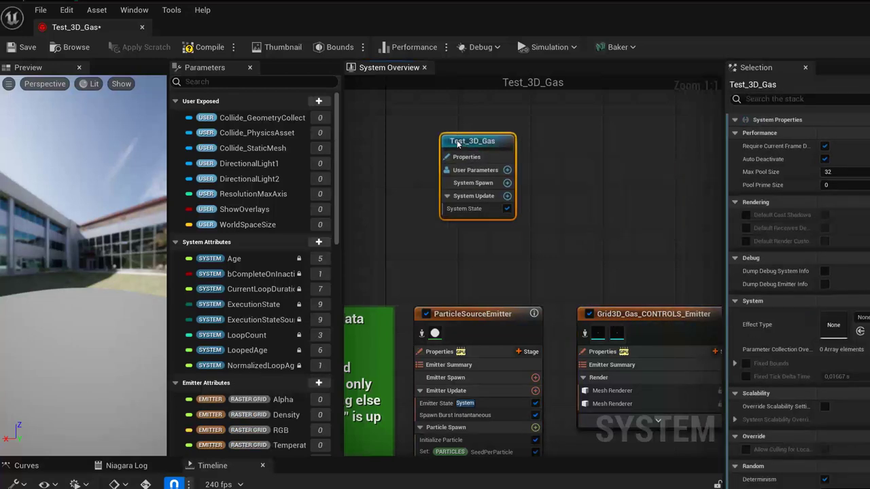
drag(450, 320, 459, 257)
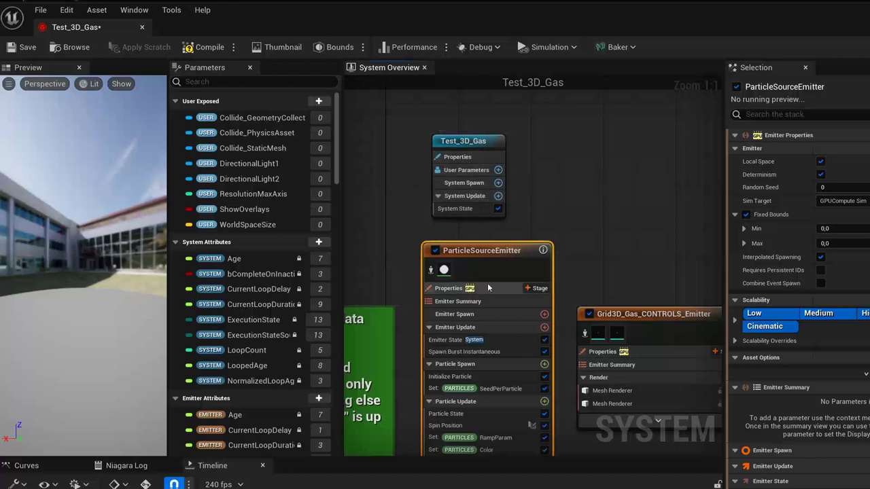
drag(603, 312, 591, 248)
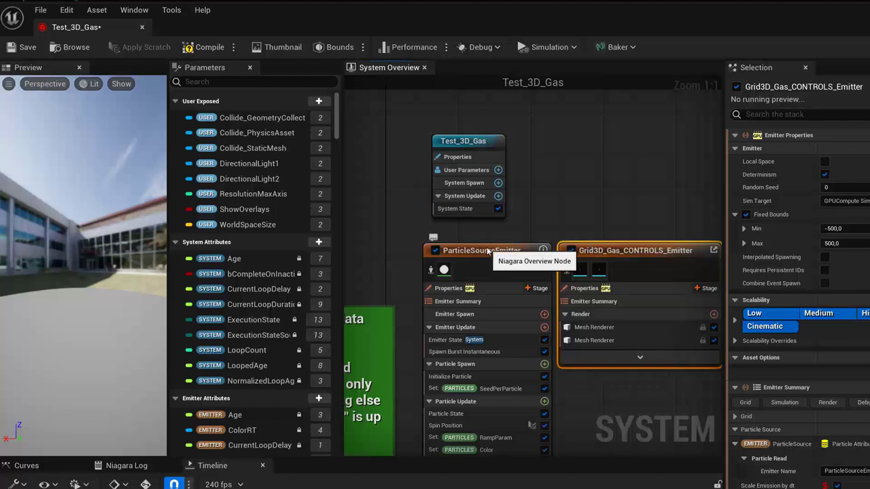
drag(614, 251, 623, 254)
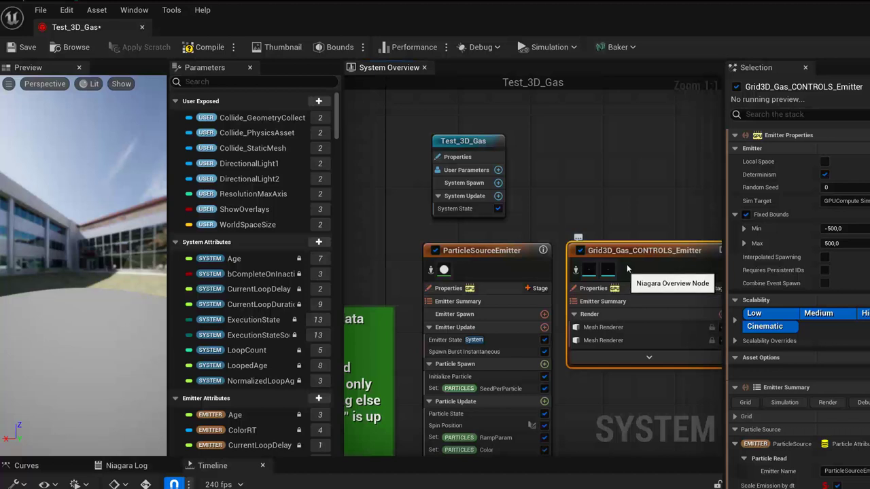
mouse_move(612, 279)
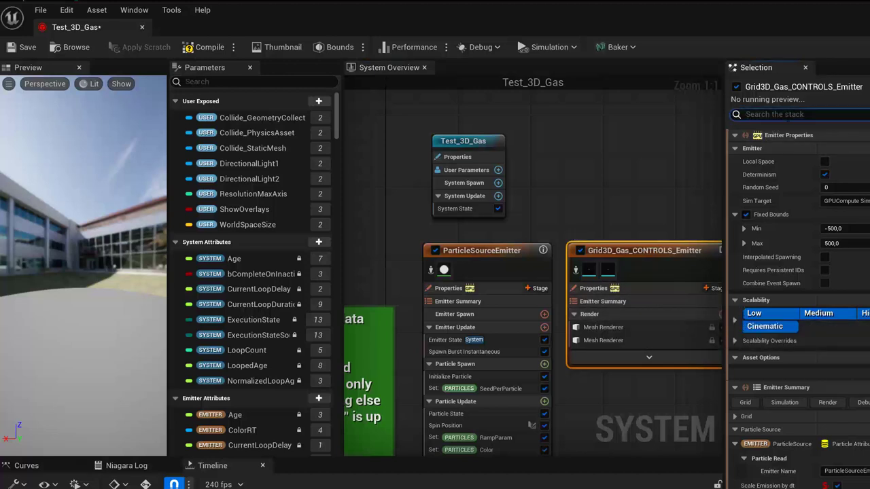
Filter the emitter settings for mesh distance and save the Test_3D_Gas system.
text(mesta)
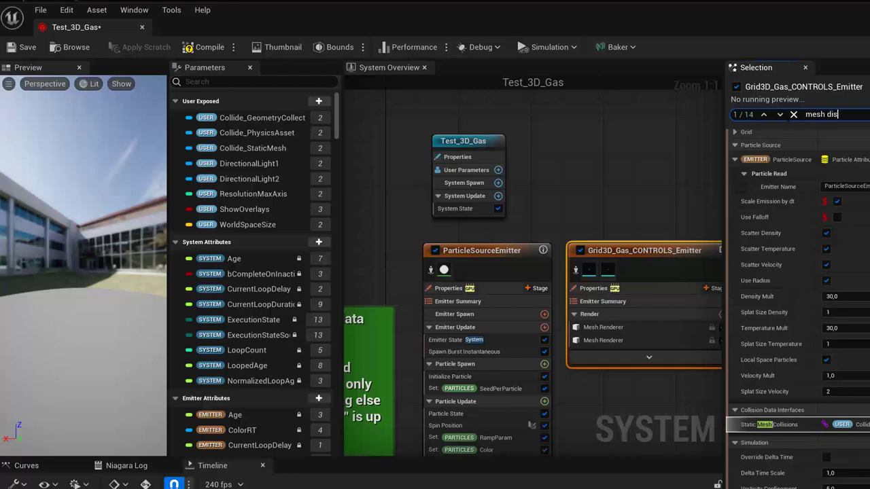
text(nce)
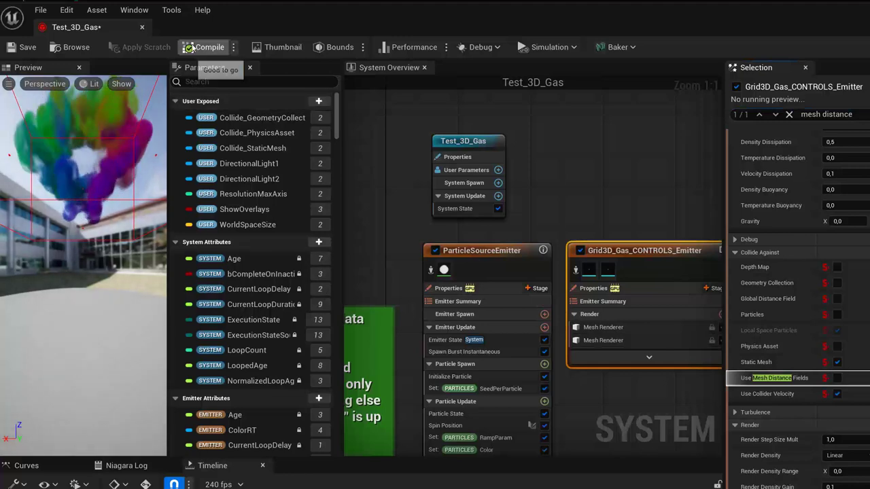
click(25, 49)
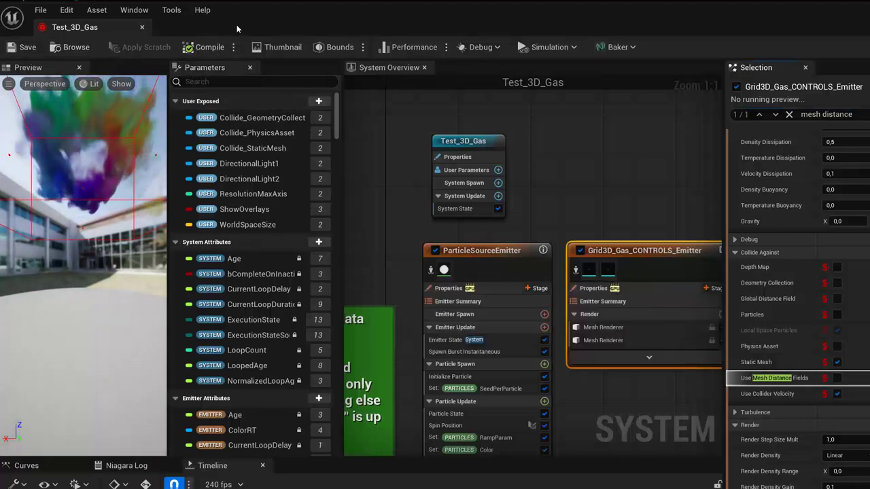
mouse_move(236, 24)
mouse_down()
mouse_move(517, 40)
mouse_move(776, 70)
mouse_up()
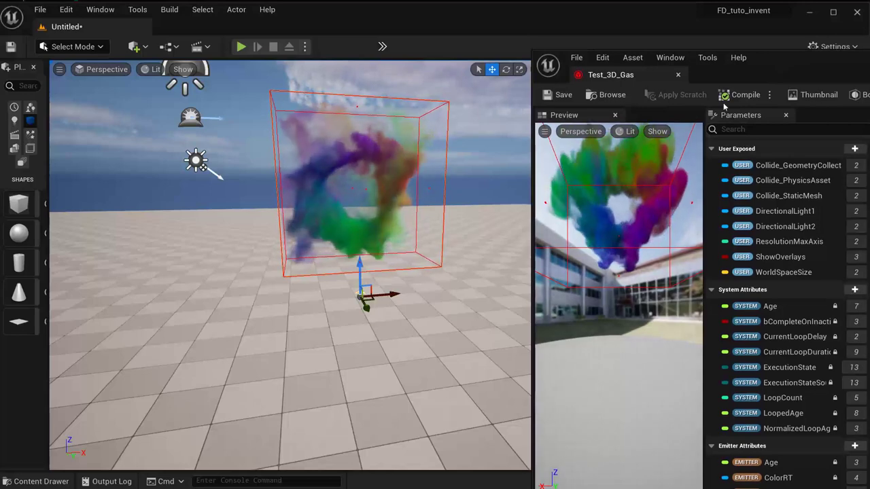
Fit the Niagara editor to the screen and widen the emitter settings panel, then open the Edit menu.
drag(869, 68, 343, 19)
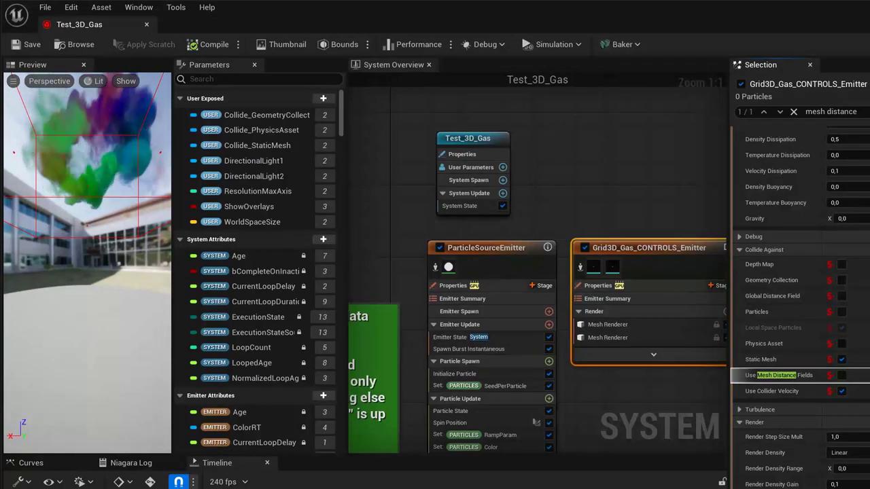
drag(729, 292, 712, 292)
drag(869, 308, 864, 308)
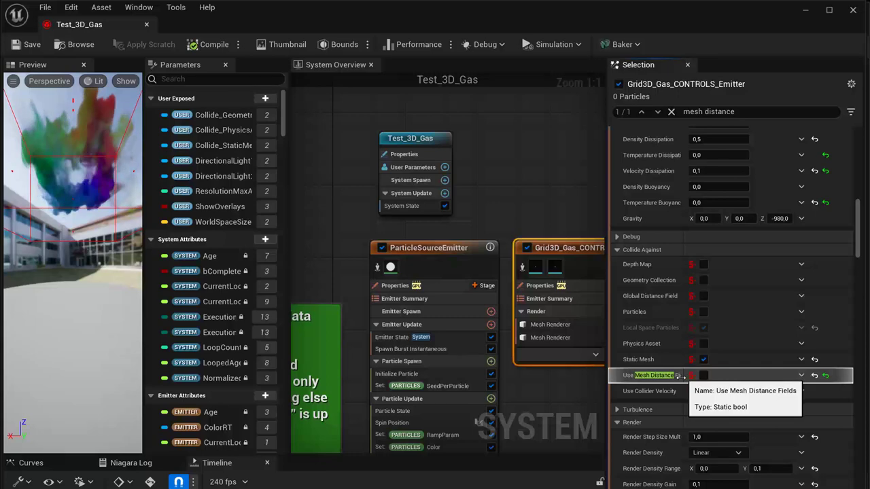
drag(602, 378, 574, 379)
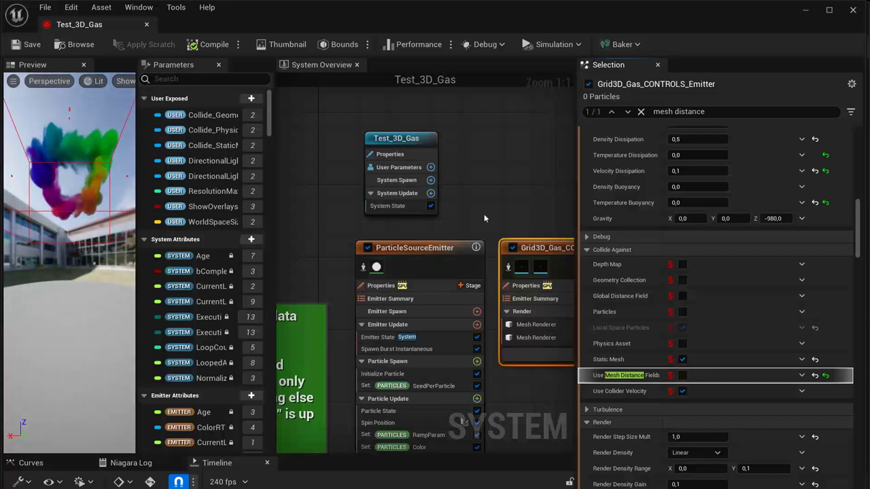
click(71, 7)
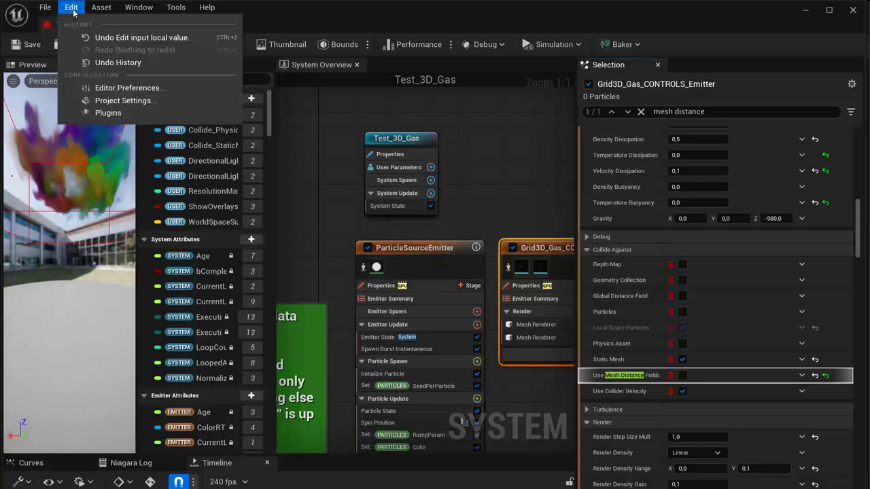
Open Project Settings and search 'mesh dis' to confirm Generate Mesh Distance Fields is enabled.
click(106, 102)
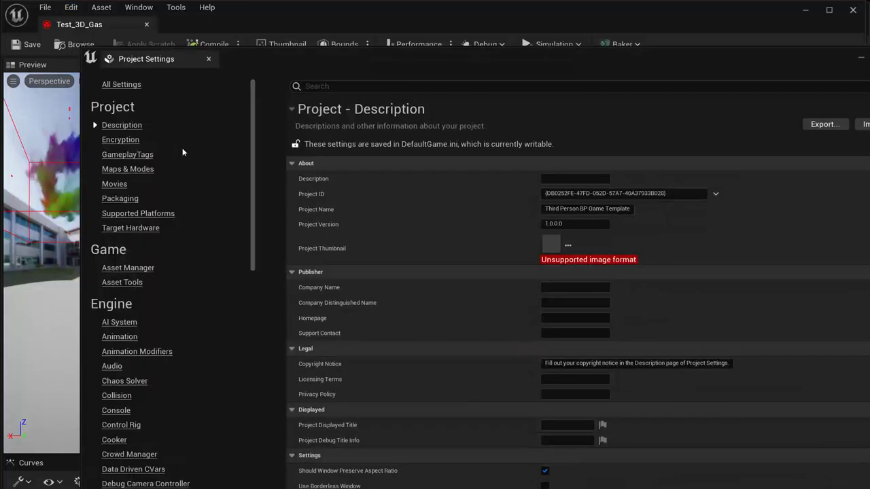
drag(280, 64, 219, 25)
text(mes)
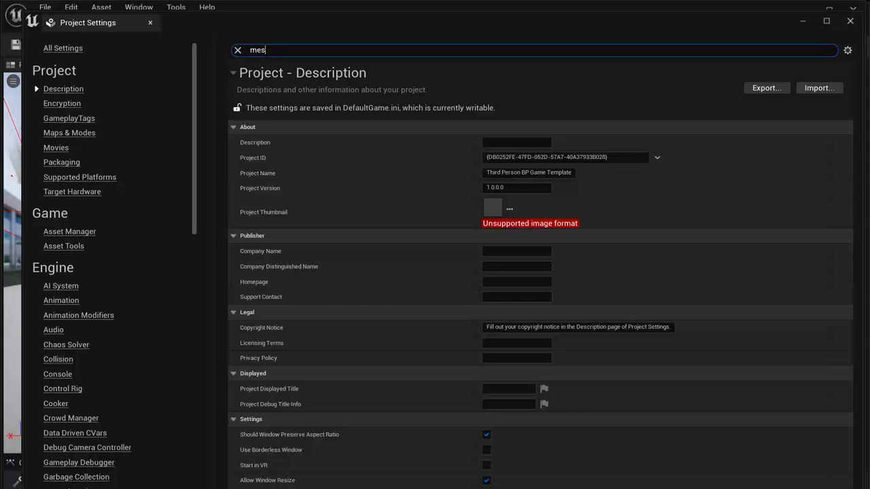
text(h dis)
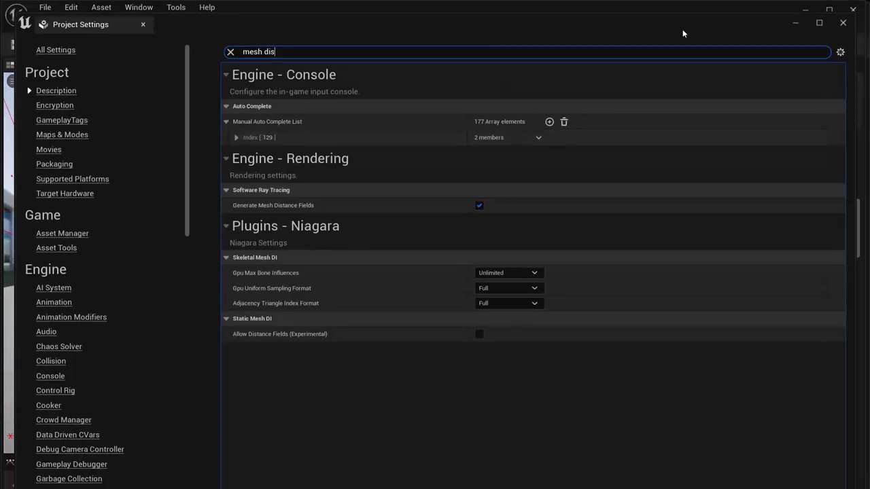
click(843, 24)
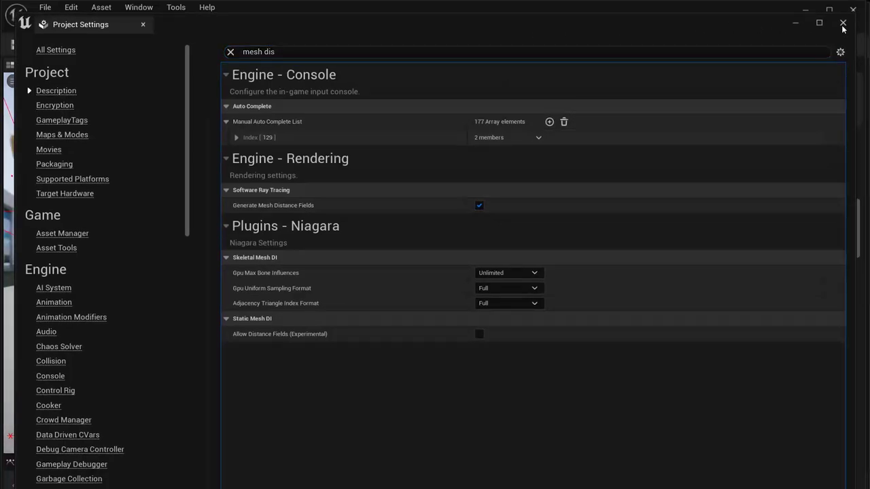
Close Project Settings and start editing the ResolutionMaxAxis value of 192 in User Parameters.
click(843, 24)
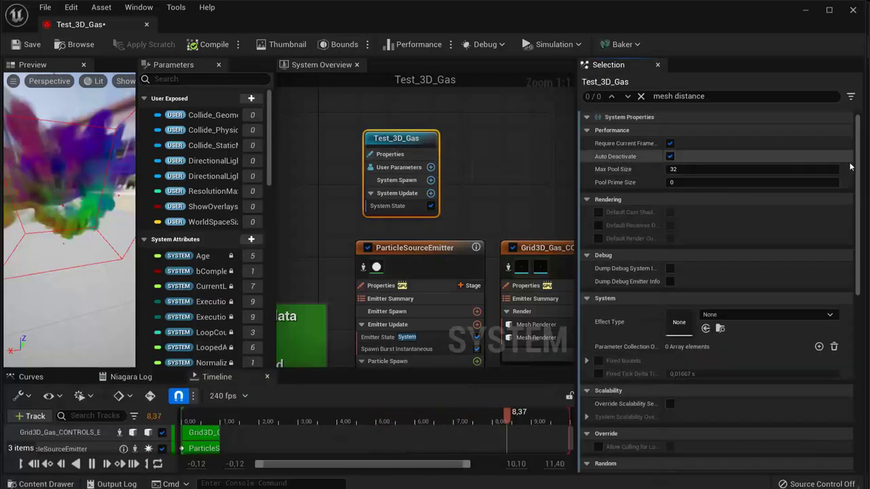
drag(860, 185, 845, 340)
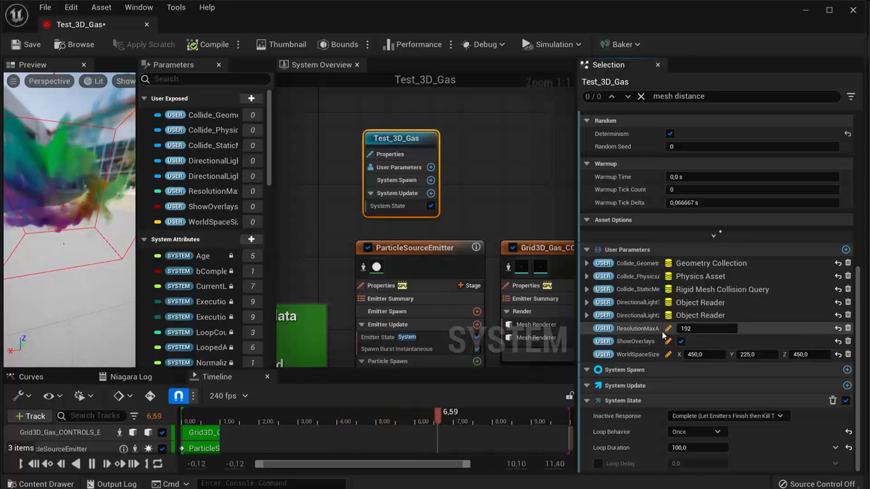
click(688, 329)
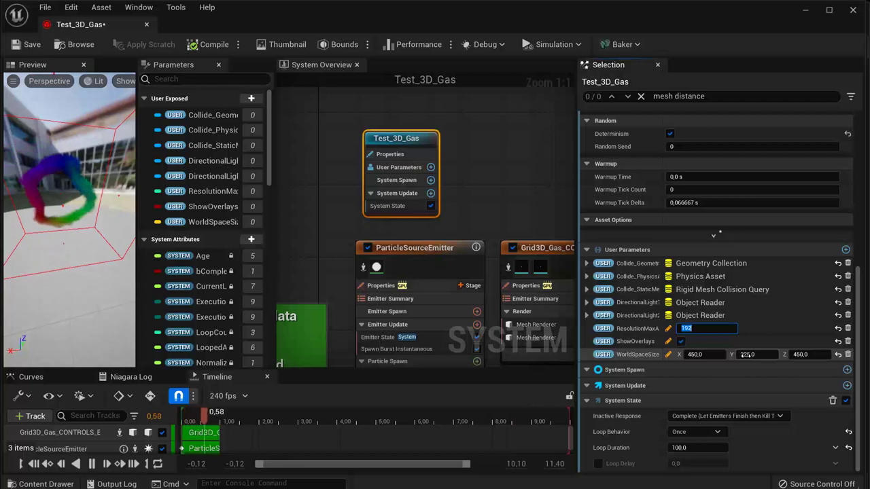
Set ResolutionMaxAxis to 50 and orbit the preview to inspect the gas box.
text(50)
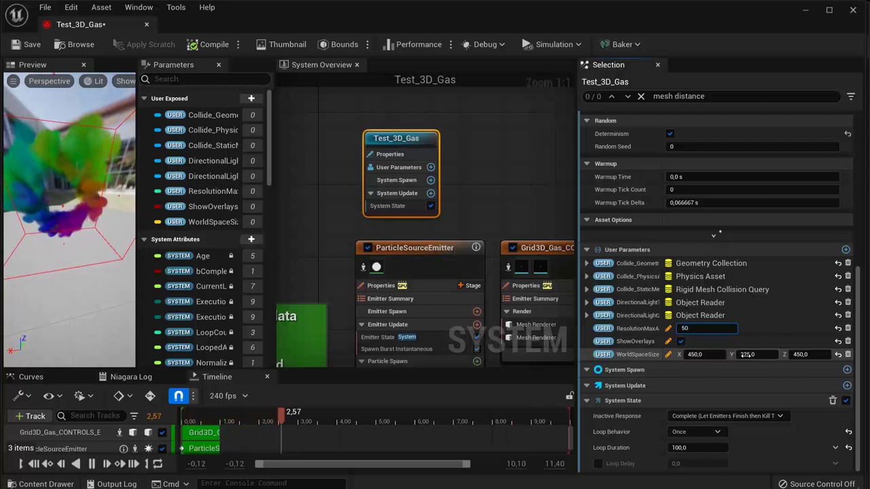
key(Return)
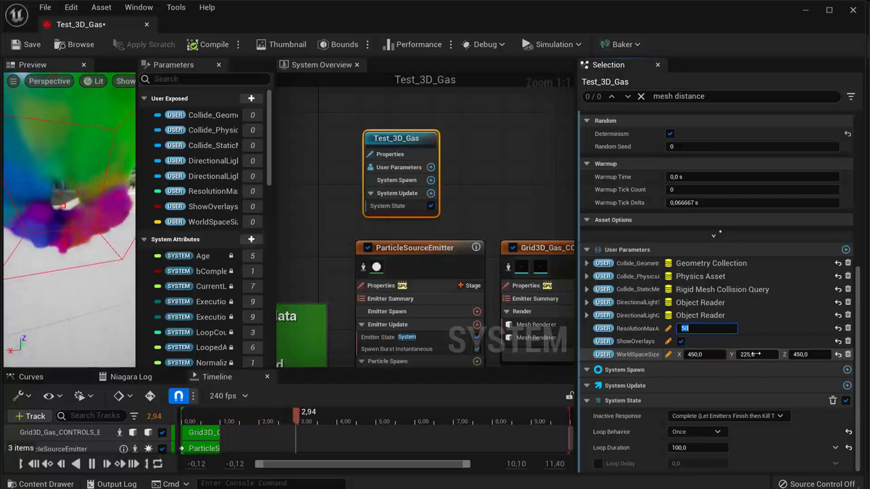
click(74, 209)
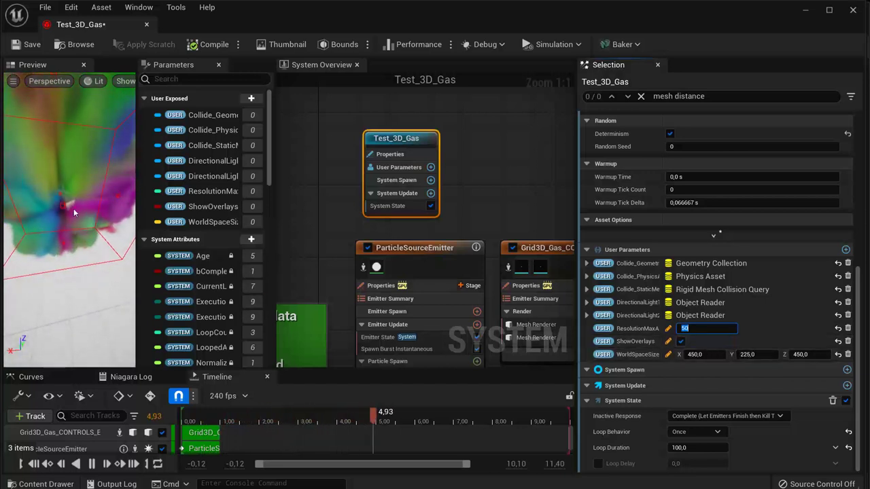
drag(74, 208, 93, 218)
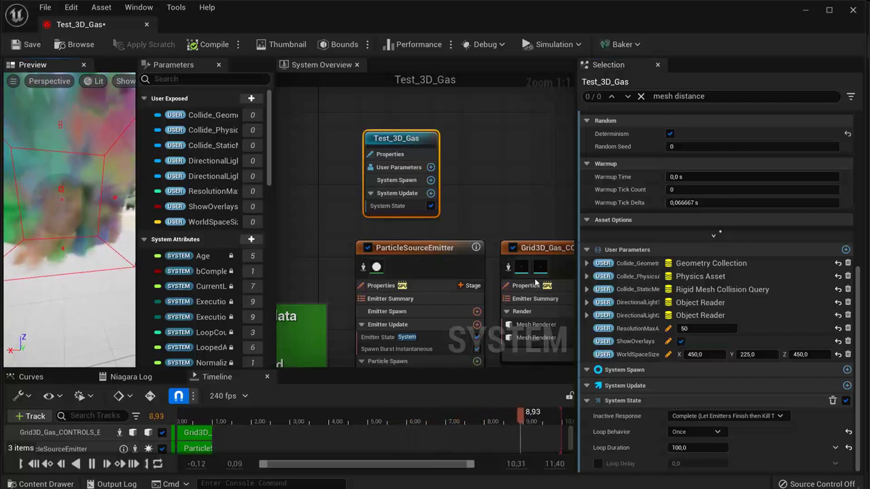
Raise ResolutionMaxAxis to 250 and enlarge the simulation preview.
click(700, 328)
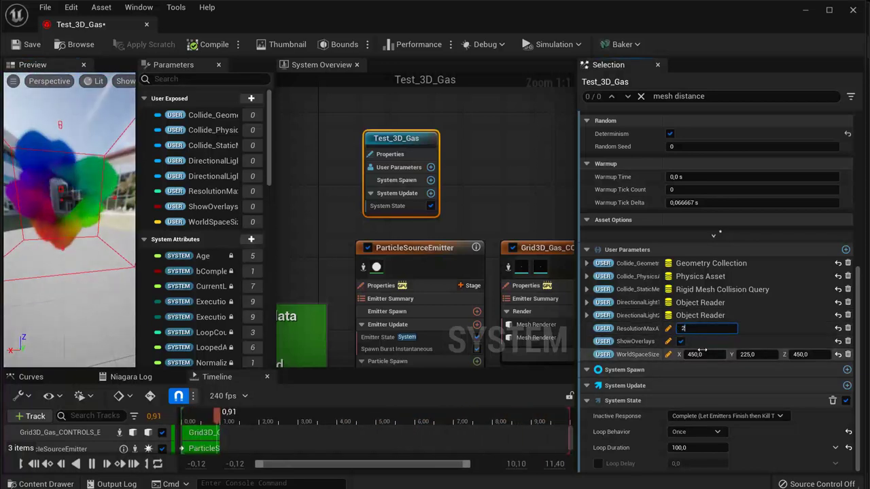
text(2550)
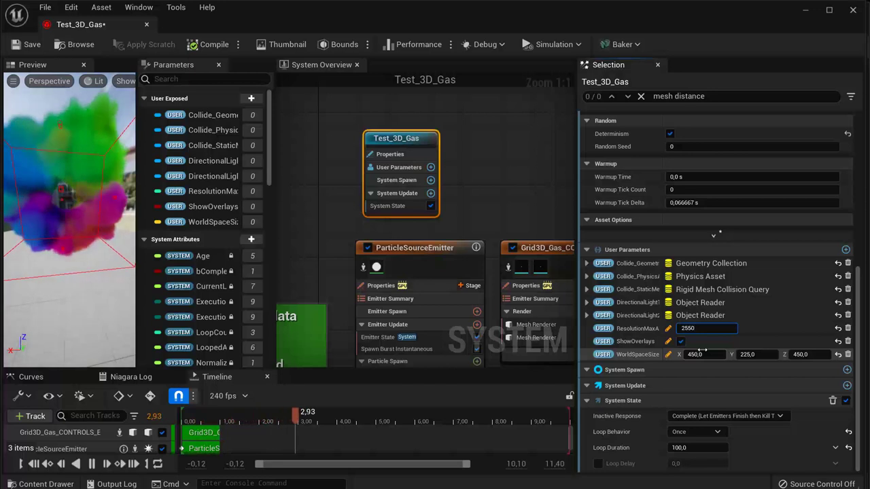
key(BackSpace)
key(BackSpace)
text(0)
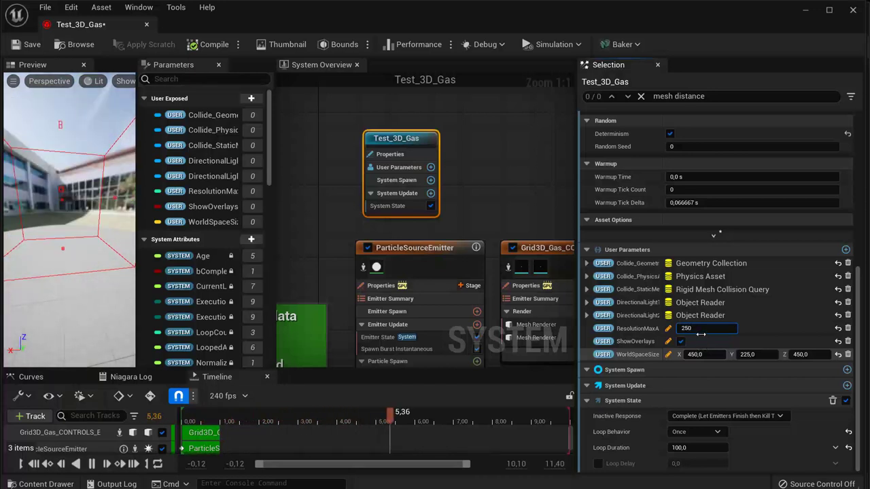
key(Return)
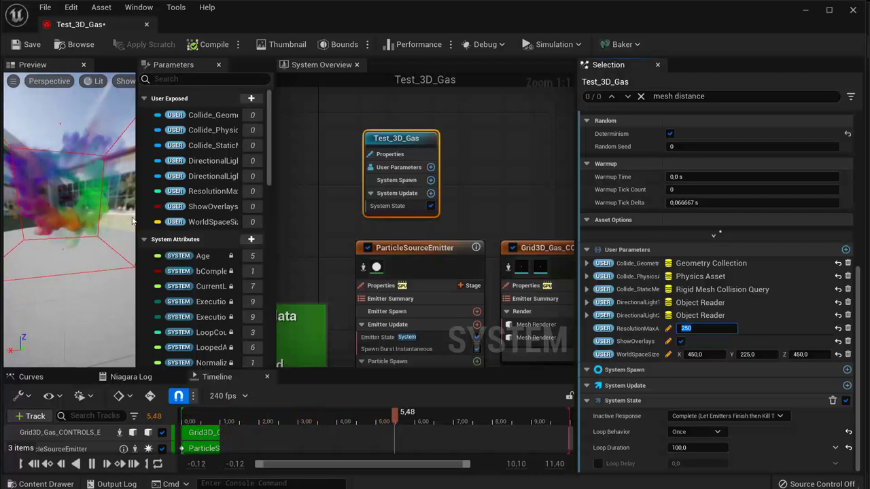
mouse_move(137, 221)
mouse_down()
mouse_move(168, 221)
mouse_move(89, 224)
mouse_up()
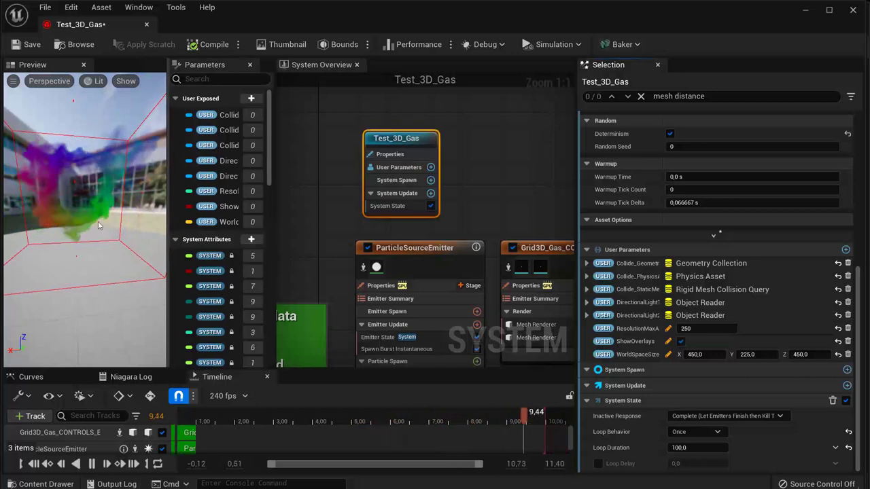
Set ResolutionMaxAxis to 150 and orbit the preview around the smoke.
click(692, 329)
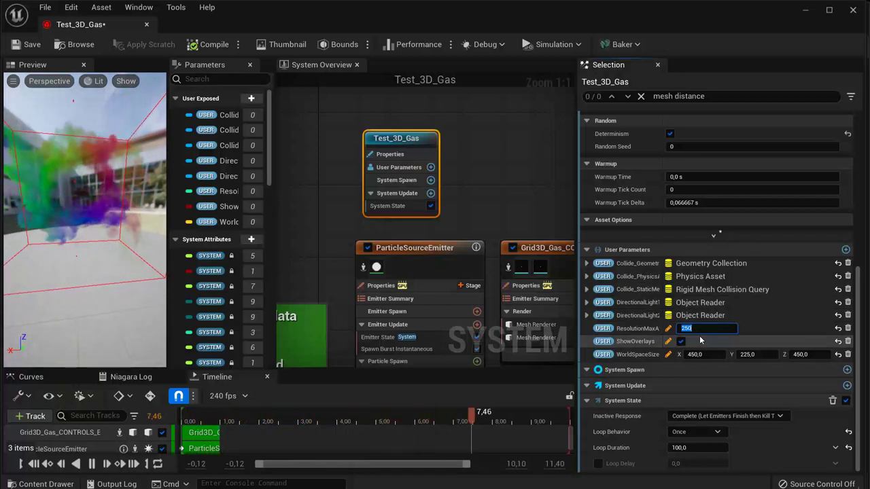
text(150)
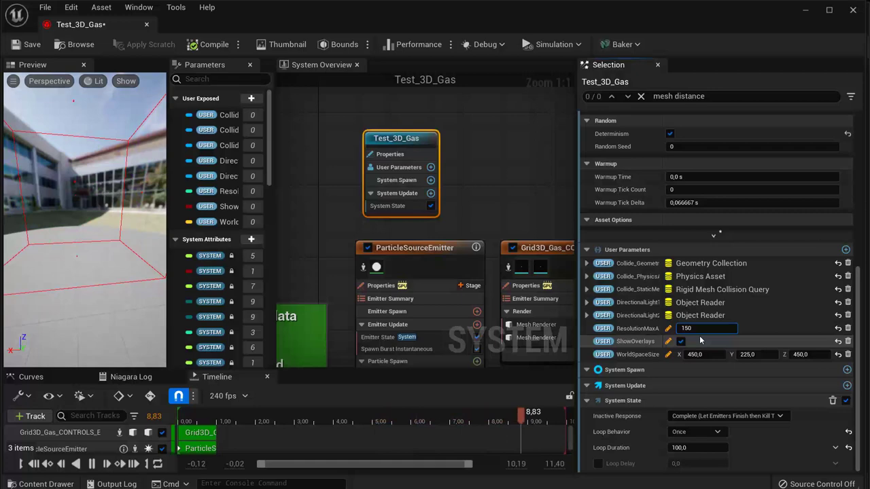
key(Return)
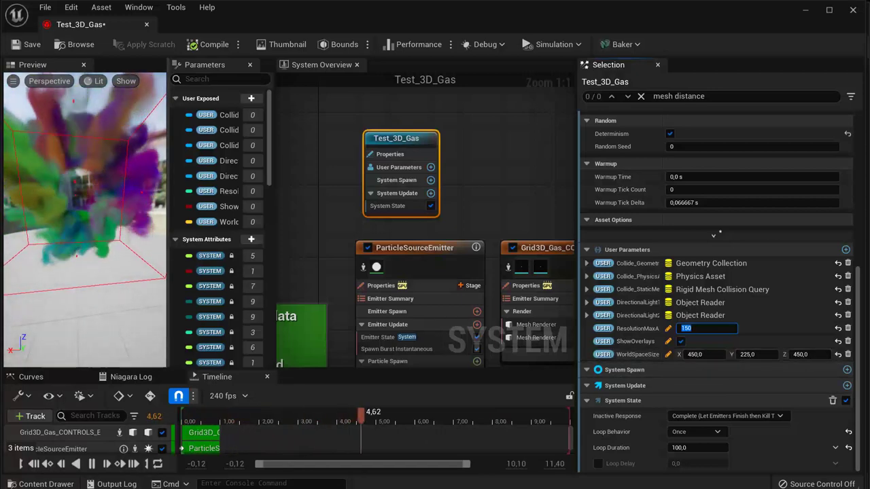
mouse_move(67, 228)
mouse_down()
mouse_move(136, 224)
mouse_move(43, 185)
mouse_up()
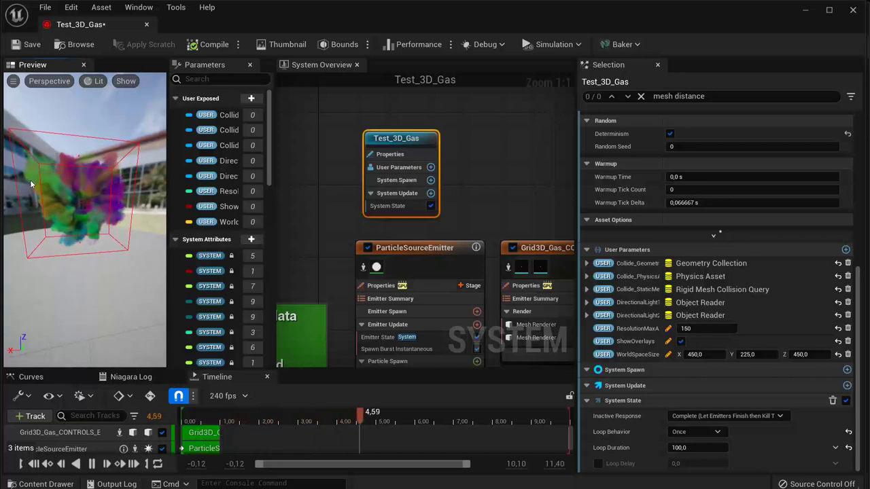
mouse_move(57, 201)
mouse_down()
mouse_move(102, 203)
mouse_move(39, 203)
mouse_up()
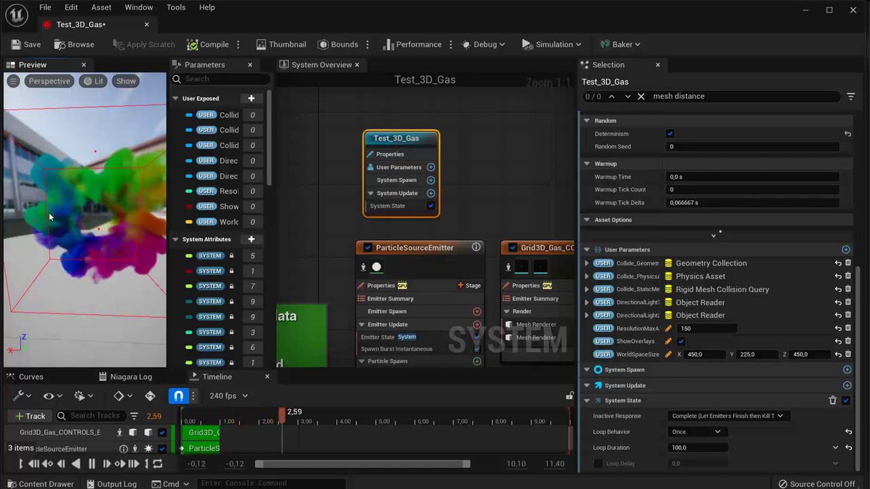
mouse_move(49, 216)
mouse_down()
mouse_move(21, 217)
mouse_move(74, 218)
mouse_up()
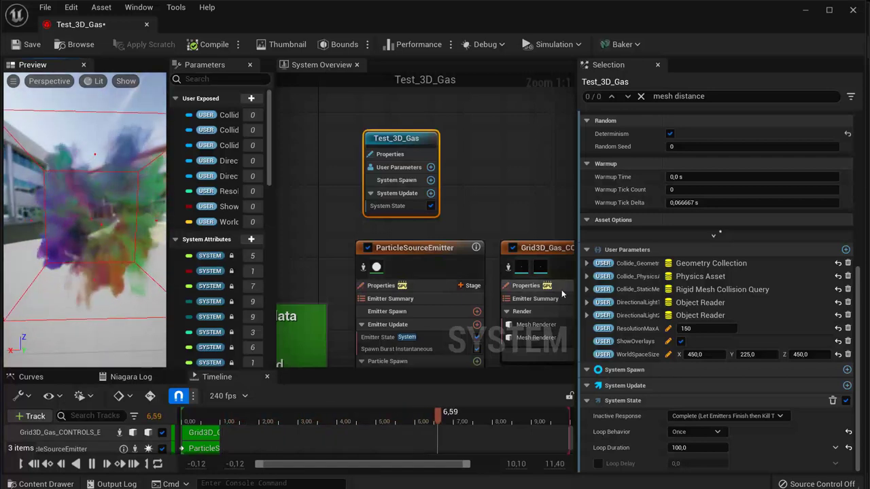
Set Test_3D_Gas's WorldSpaceSize X to 450, then select the Z value for editing.
click(700, 353)
text(600)
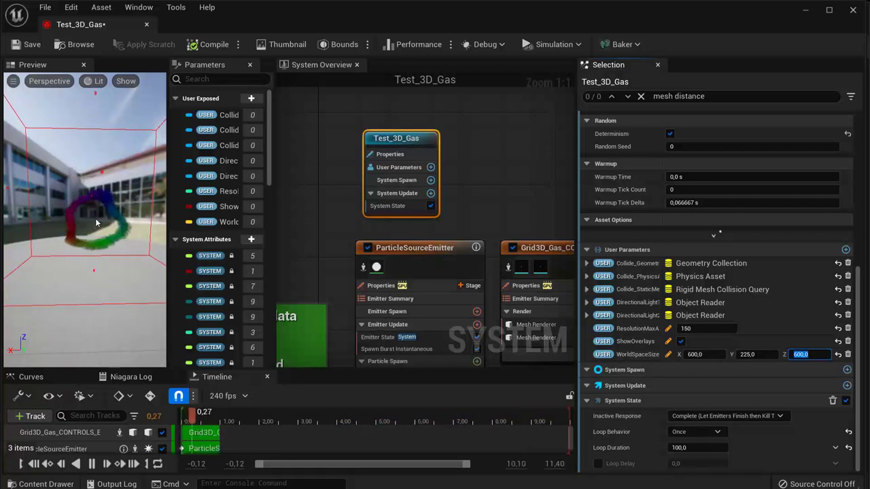
drag(98, 230, 75, 224)
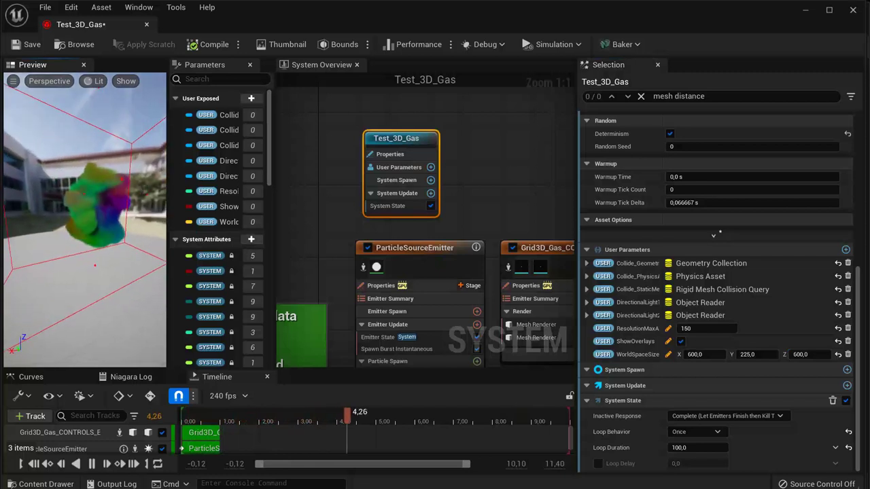
drag(74, 224, 95, 204)
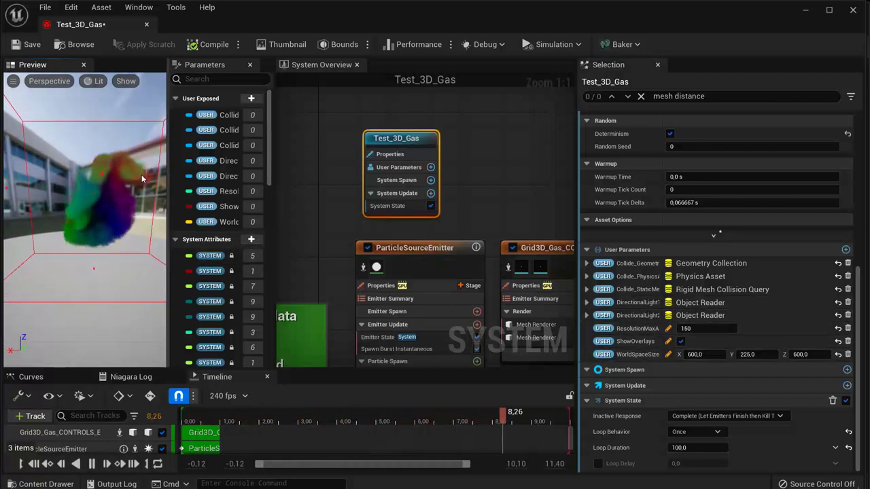
click(703, 355)
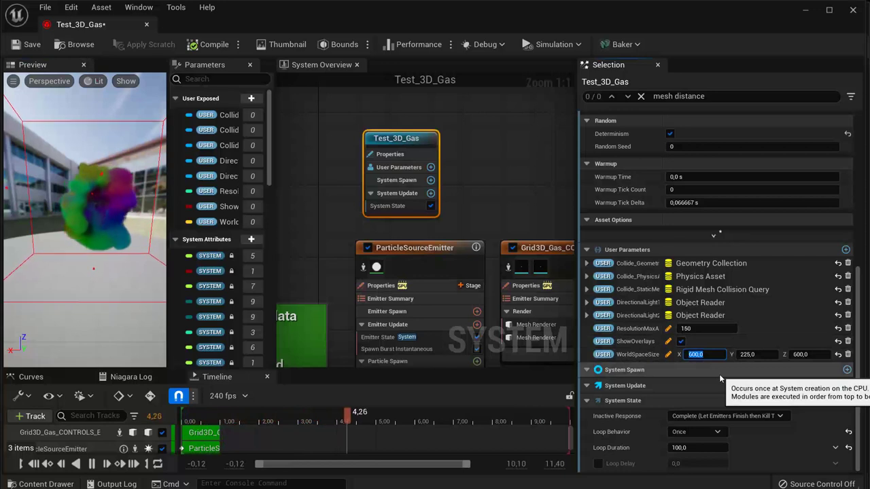
text(450)
key(Return)
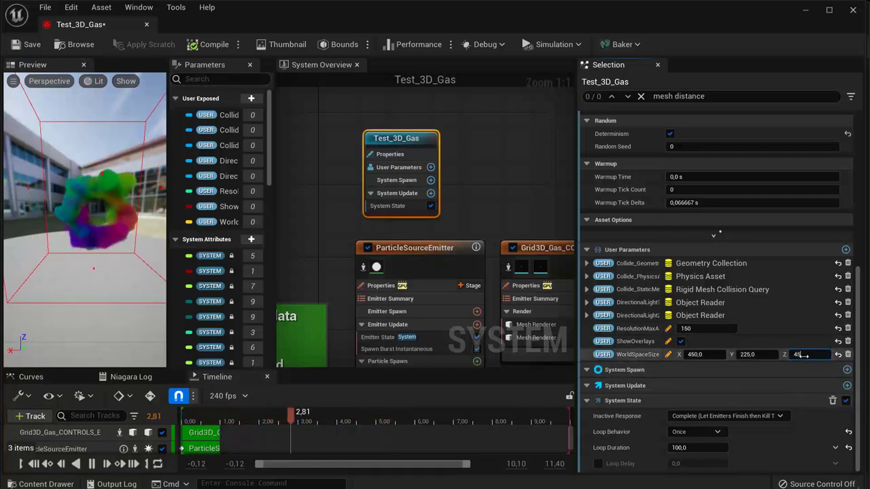
click(800, 354)
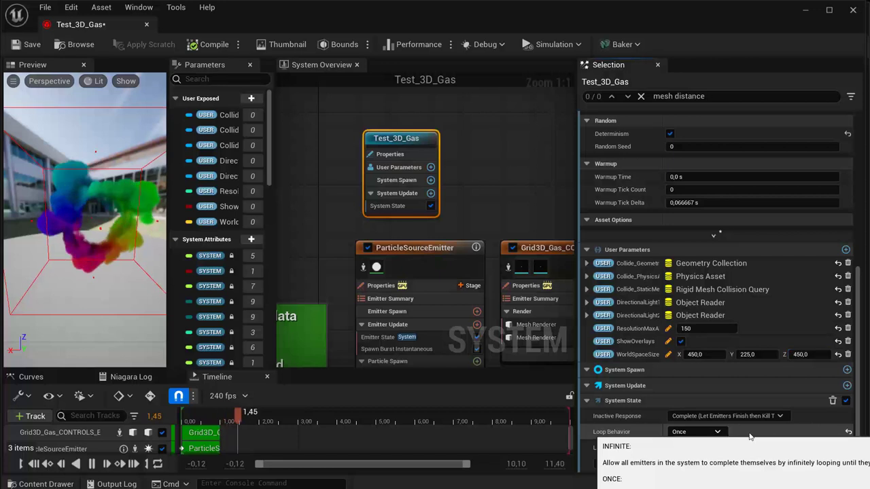
Set the system's Loop Behavior to Infinite, then select the ParticleSourceEmitter node.
click(706, 431)
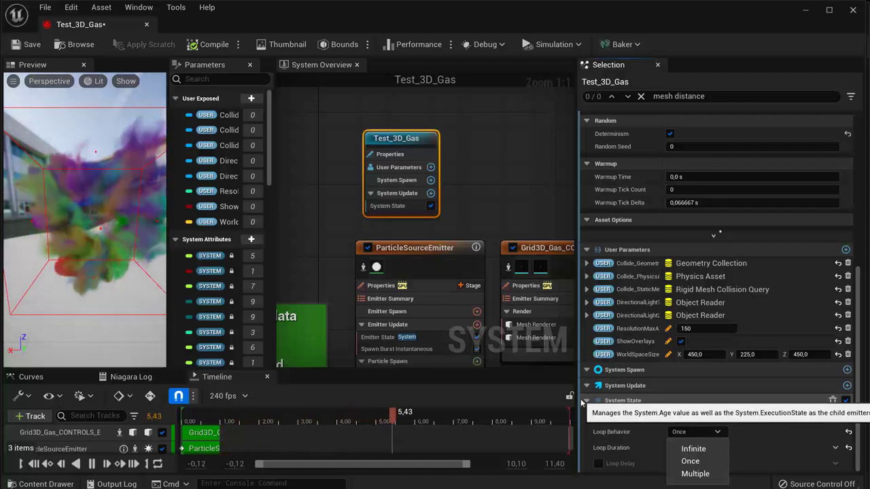
click(686, 432)
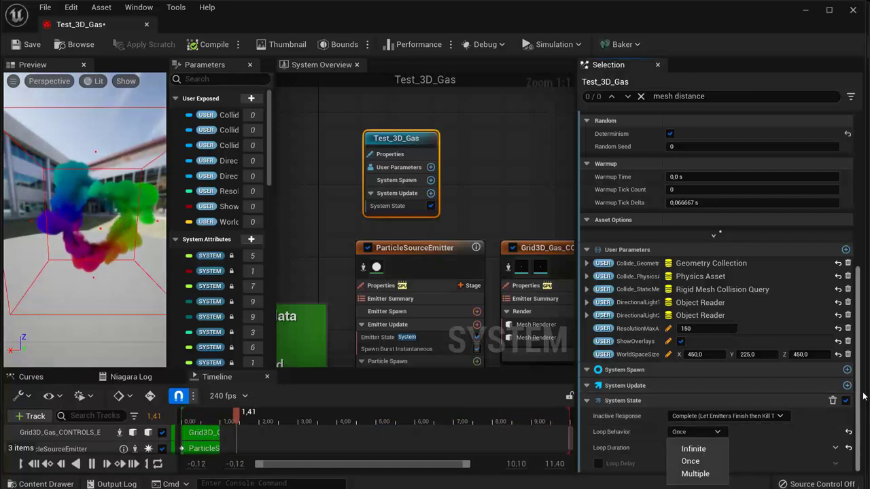
click(690, 448)
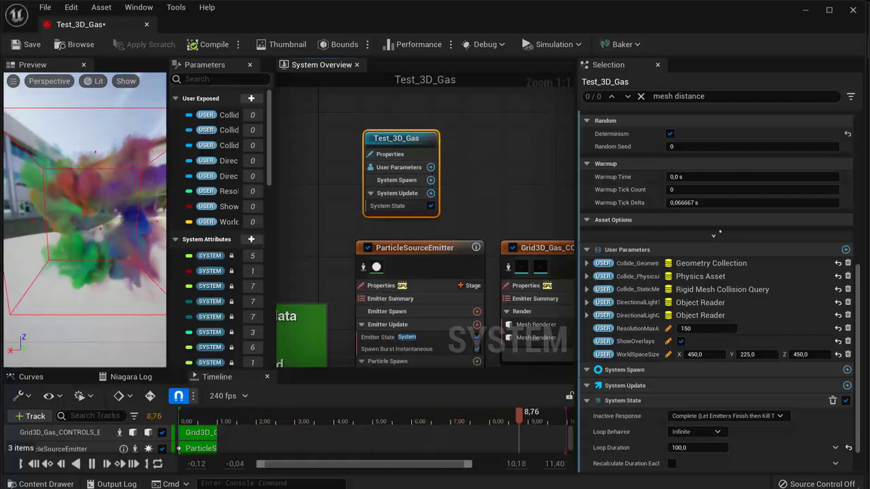
click(415, 247)
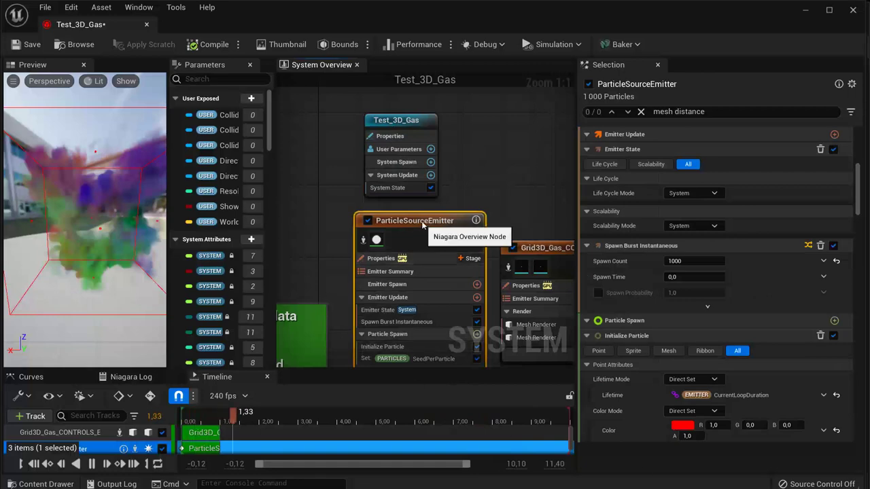
Move Test_3D_Gas left and ParticleSourceEmitter up, then show the Spin Position settings.
drag(393, 121, 301, 119)
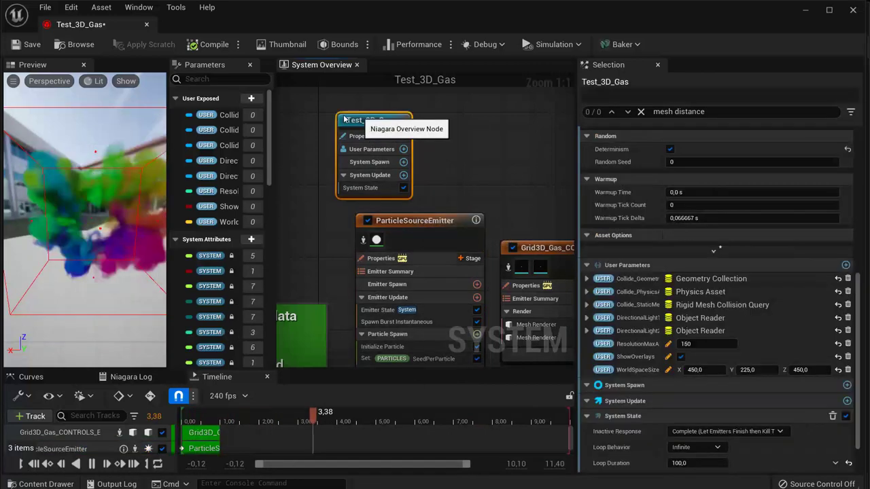
drag(391, 224, 399, 119)
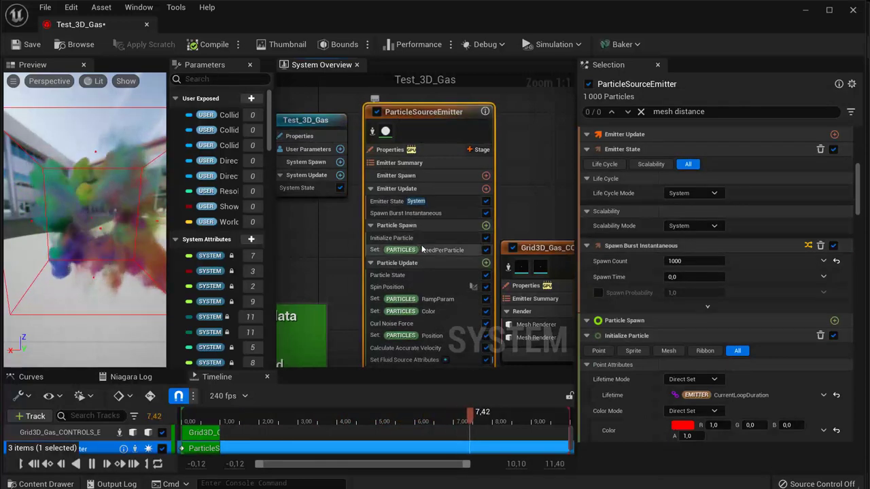
mouse_move(420, 276)
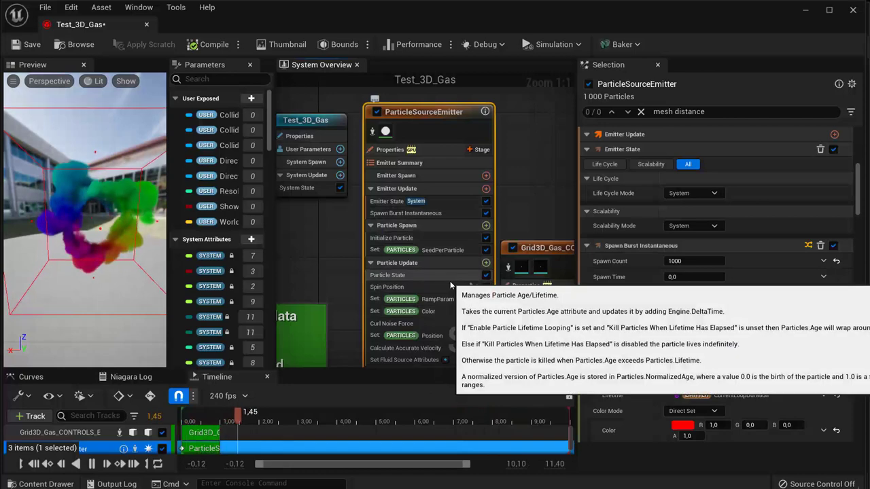
click(388, 289)
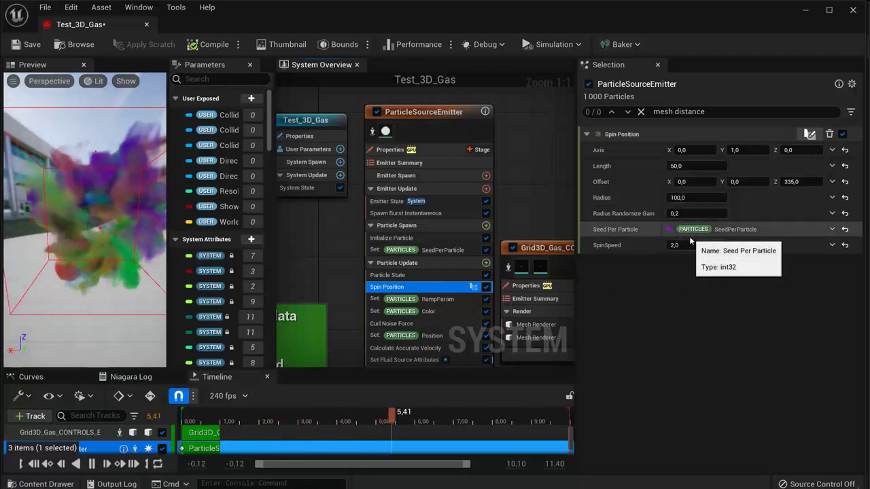
Inspect the Set Color curve and nudge the Grid3D_Gas_CONTROLS and ParticleSourceEmitter nodes into place.
click(435, 313)
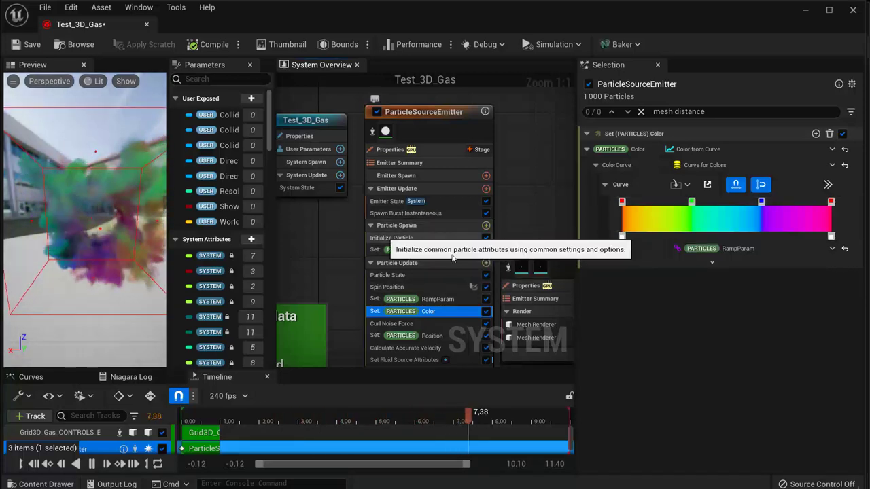
drag(538, 257, 538, 229)
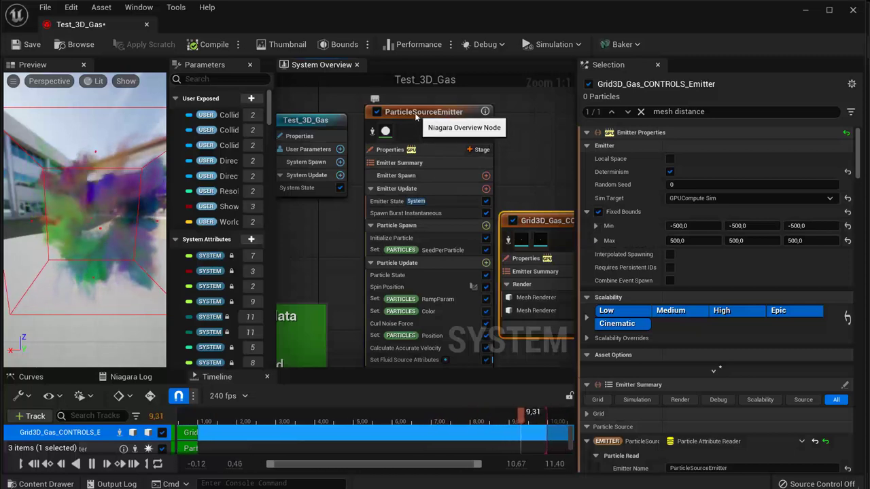
drag(416, 116, 407, 115)
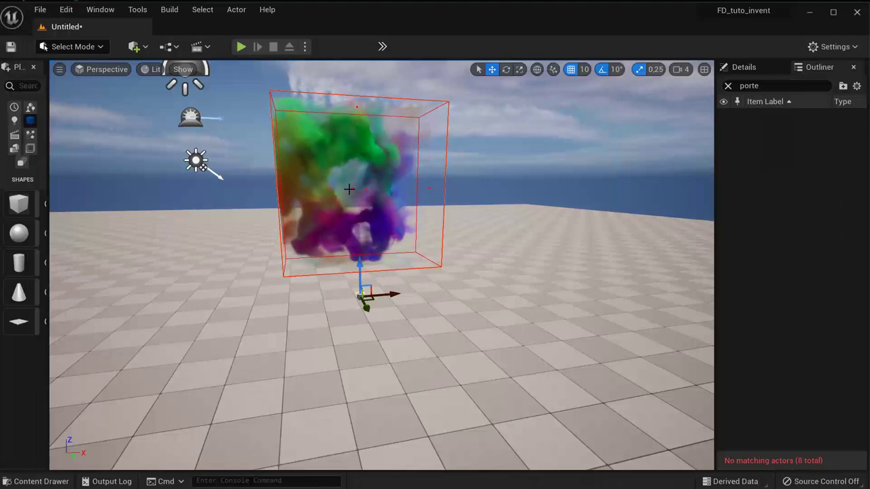
Show the gas actor's Details in a wider panel with the All filter applied.
click(744, 67)
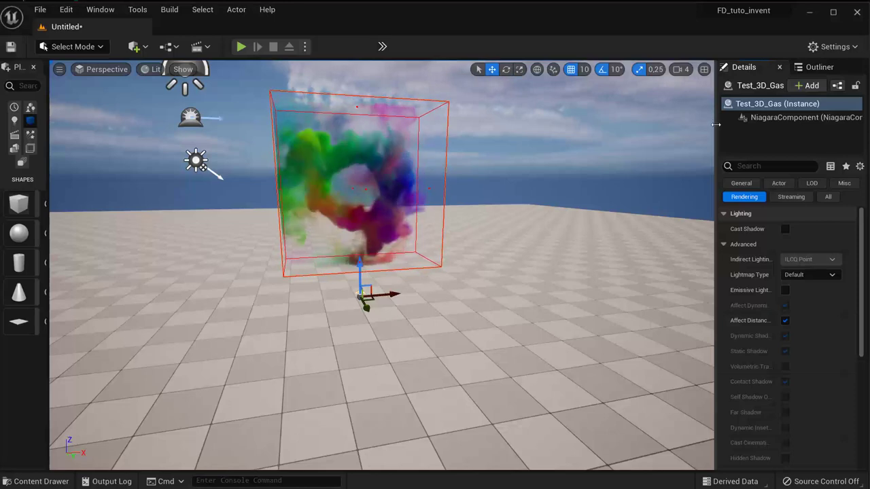
drag(715, 123, 566, 123)
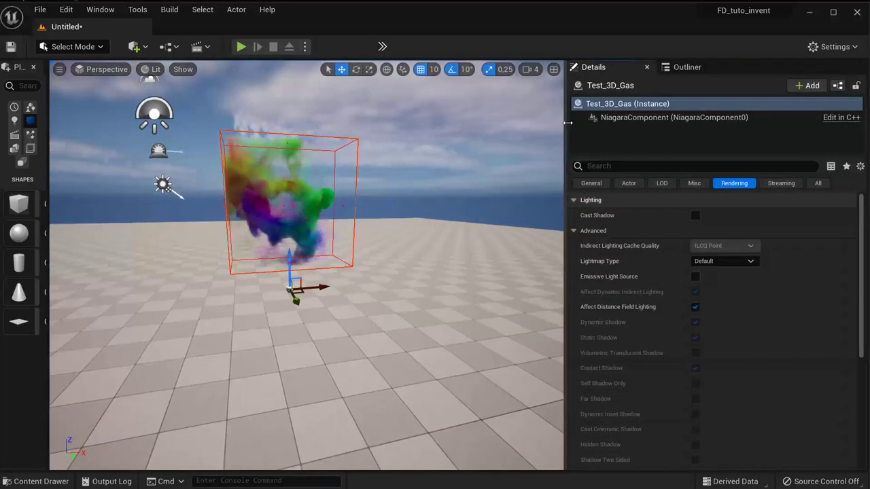
click(594, 183)
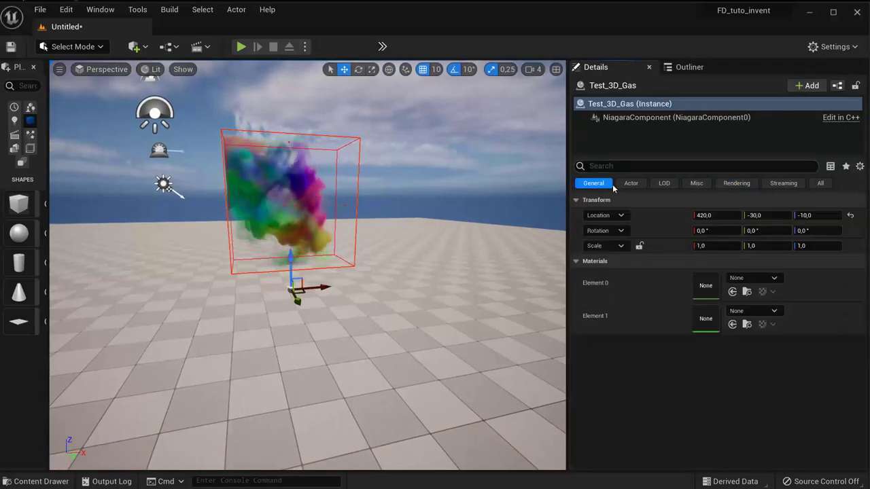
click(822, 184)
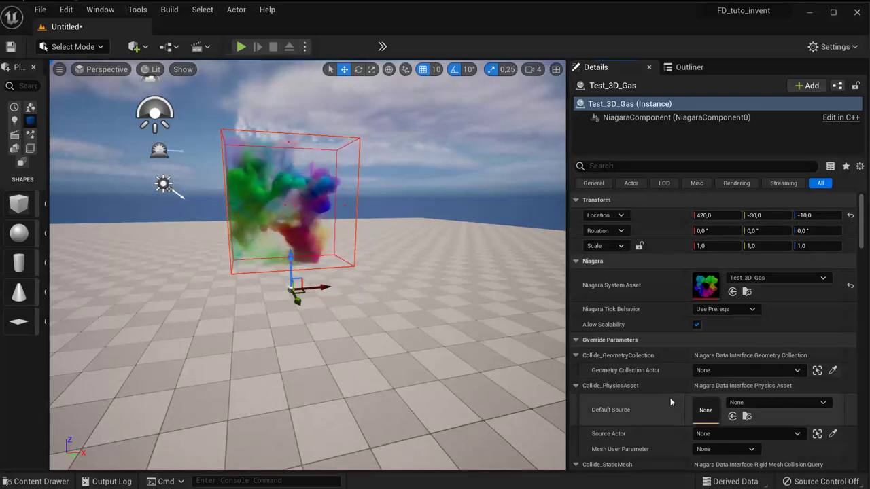
Scroll through the override parameters to the Collide_StaticMesh Tag set to 'collider'.
scroll(671, 384, down, 2)
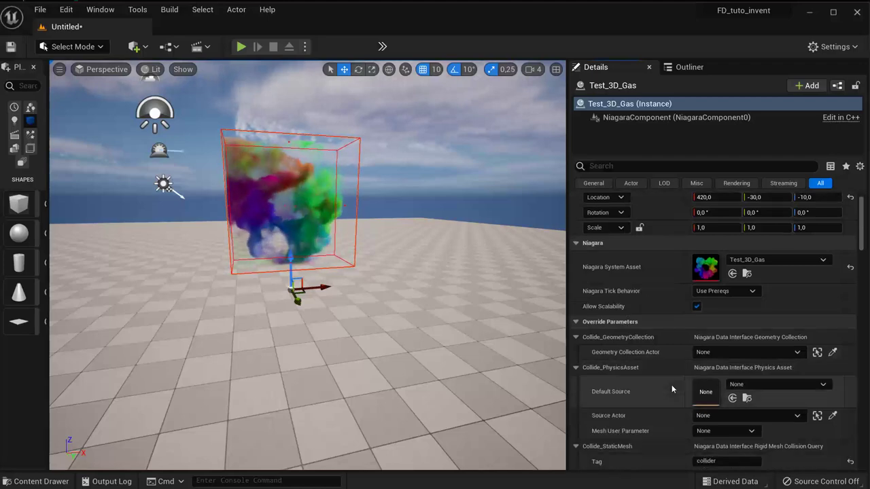
scroll(671, 384, down, 2)
scroll(671, 384, down, 1)
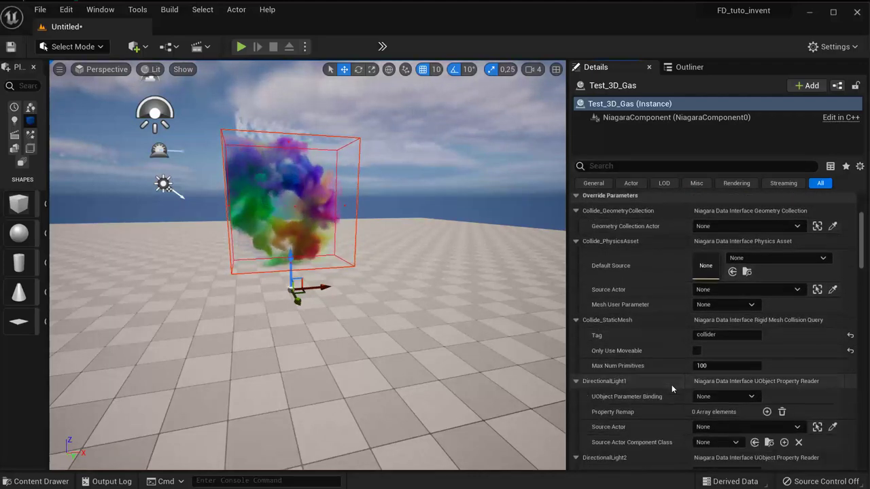
scroll(671, 385, down, 1)
scroll(671, 384, down, 1)
scroll(671, 384, down, 1)
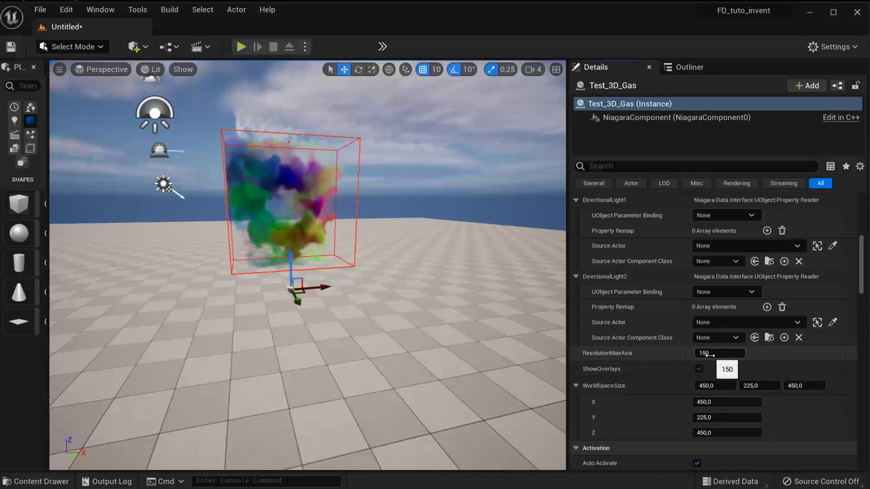
scroll(706, 354, up, 1)
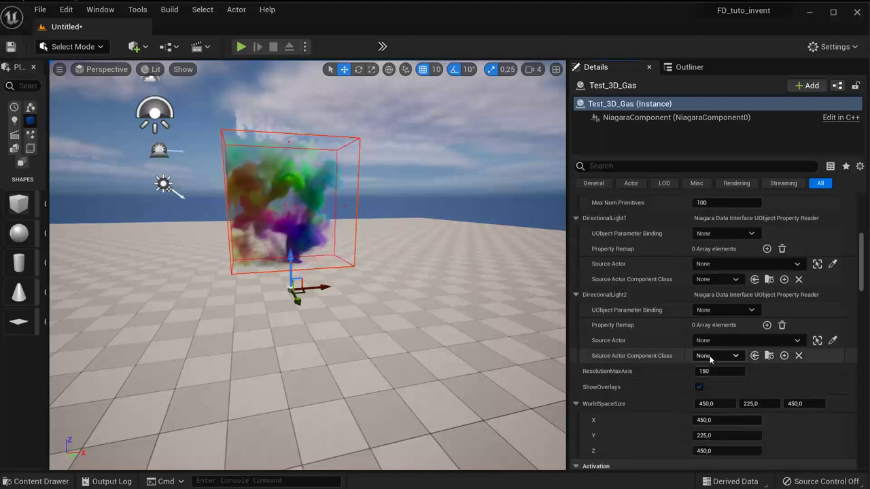
scroll(707, 355, up, 1)
scroll(709, 357, up, 3)
scroll(710, 358, up, 1)
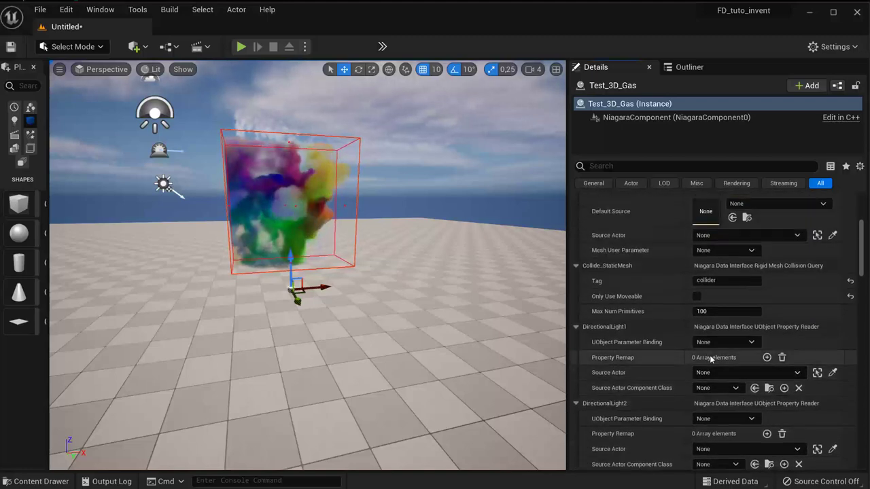
scroll(710, 358, up, 2)
scroll(710, 358, up, 3)
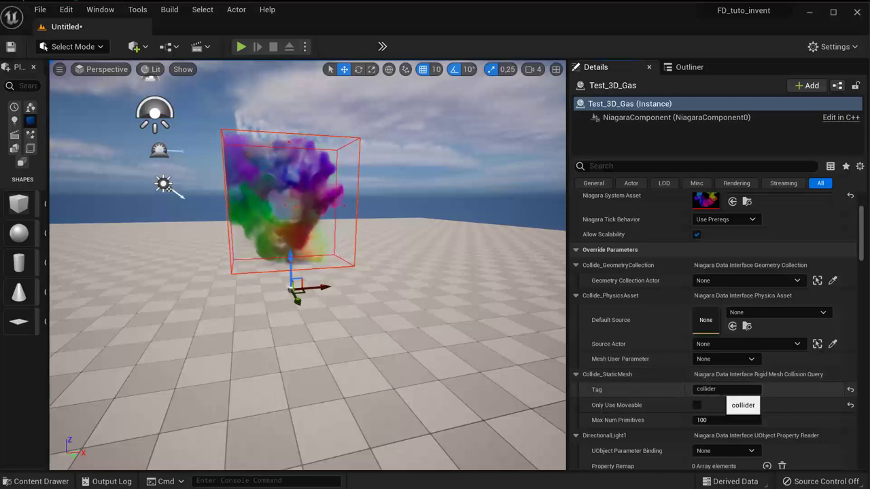
Place a cube beside the smoke box and scale it up much larger.
click(707, 389)
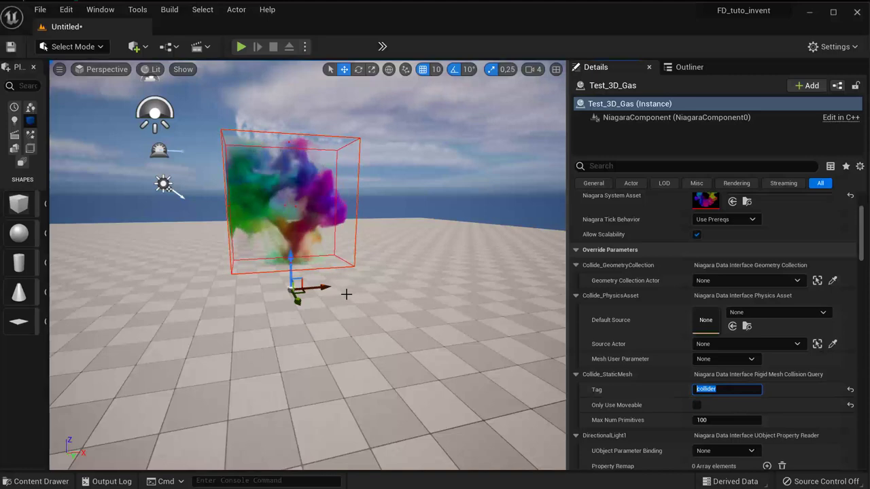
alt+drag(293, 203, 271, 204)
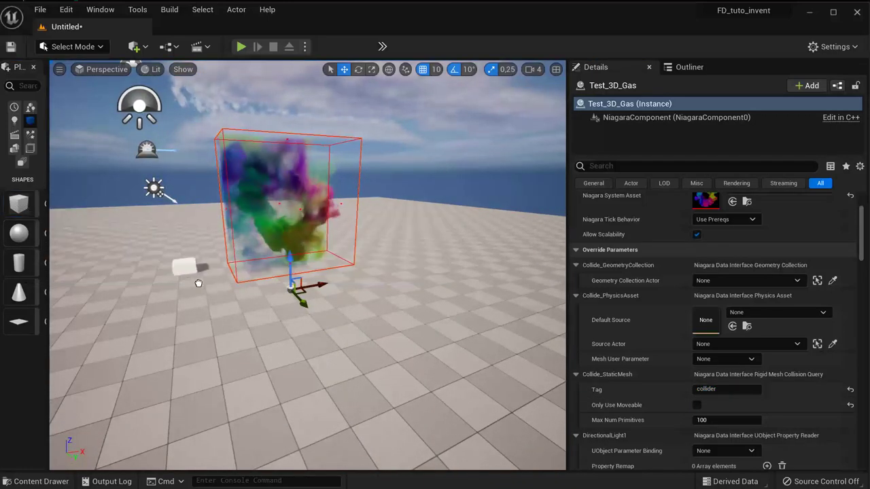
mouse_move(198, 283)
mouse_down()
mouse_move(231, 288)
mouse_move(233, 277)
mouse_up()
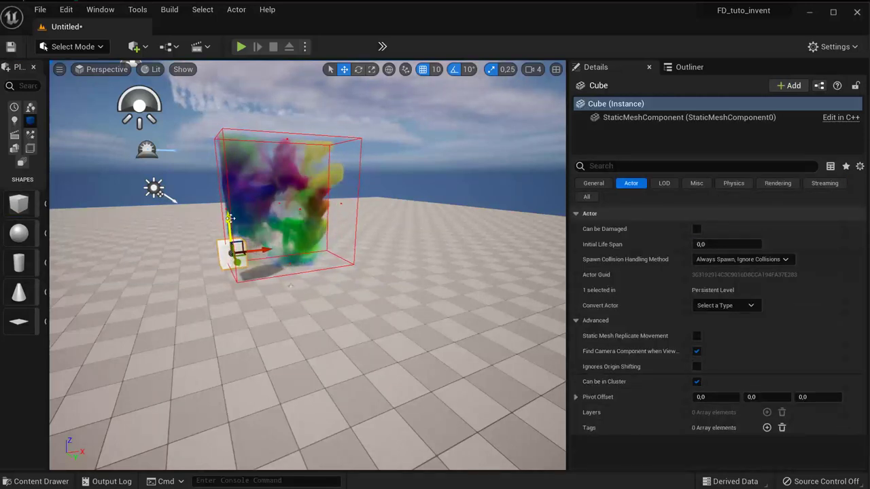
drag(232, 253, 271, 225)
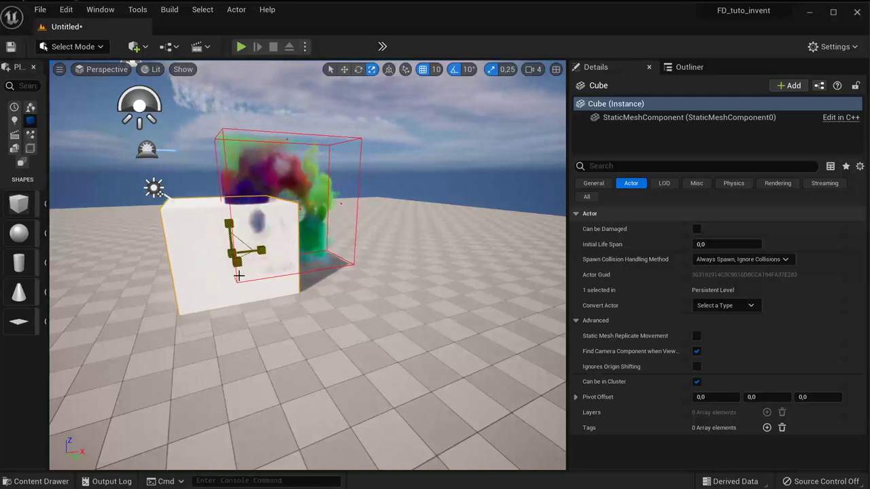
mouse_move(306, 305)
alt+mouse_down()
mouse_move(272, 285)
mouse_move(265, 261)
alt+mouse_up()
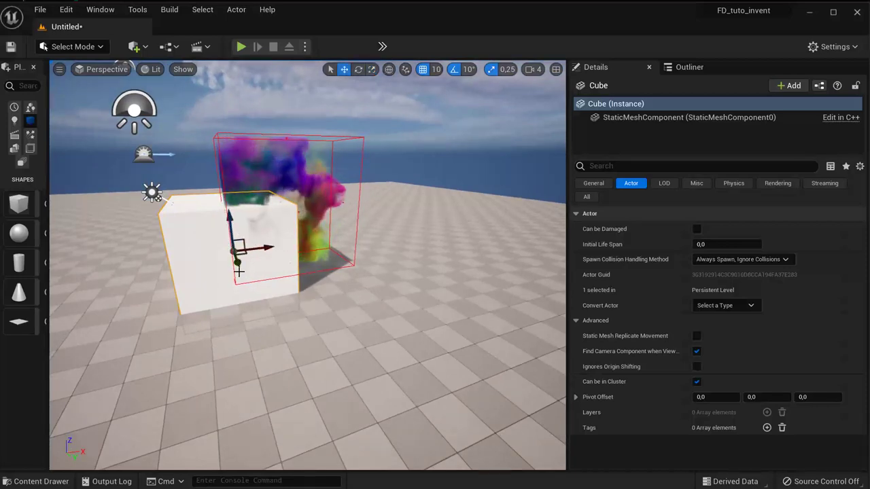
mouse_move(238, 263)
alt+mouse_down()
mouse_move(241, 271)
mouse_move(259, 255)
mouse_move(291, 283)
alt+mouse_up()
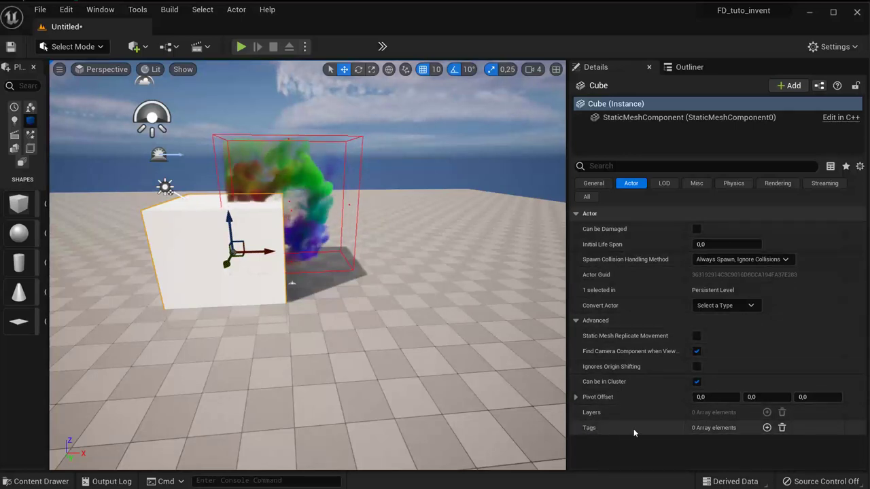
Add 'collider' as the cube's first Tags entry.
click(768, 428)
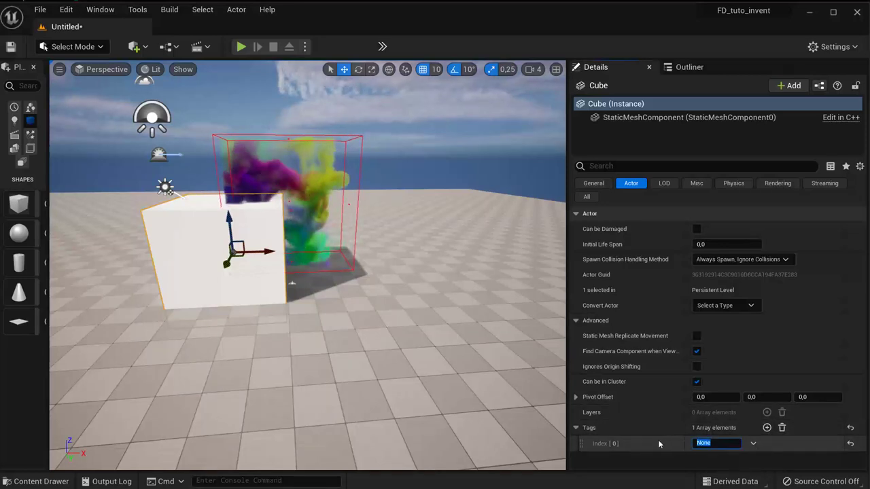
text(collider)
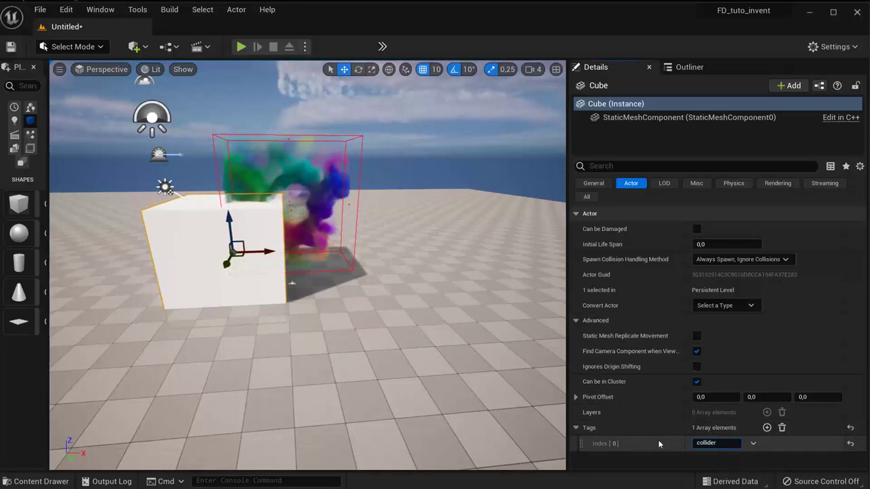
key(Return)
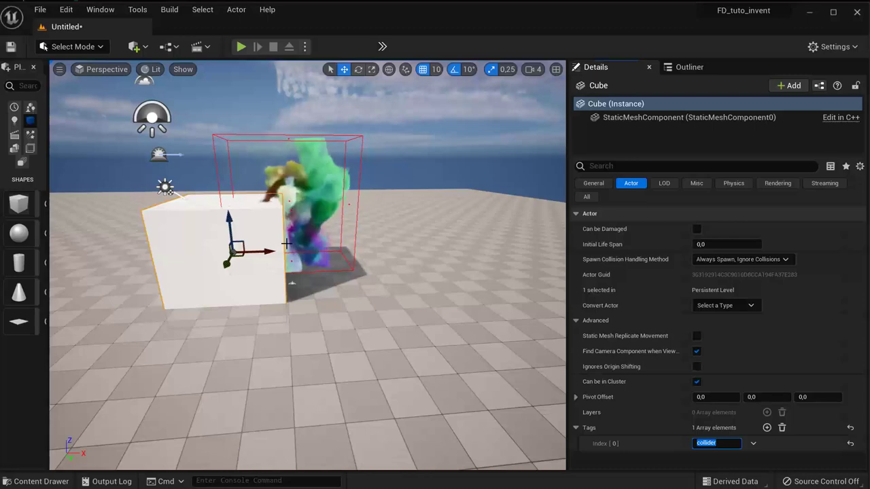
mouse_move(286, 243)
right_down()
mouse_move(320, 239)
mouse_move(273, 252)
right_up()
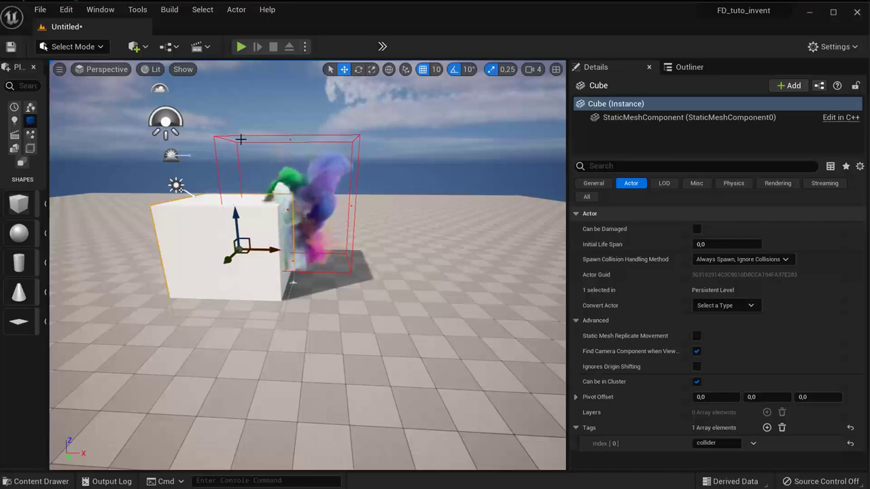
Test-play the level with the game camera, then stop the play session.
click(241, 46)
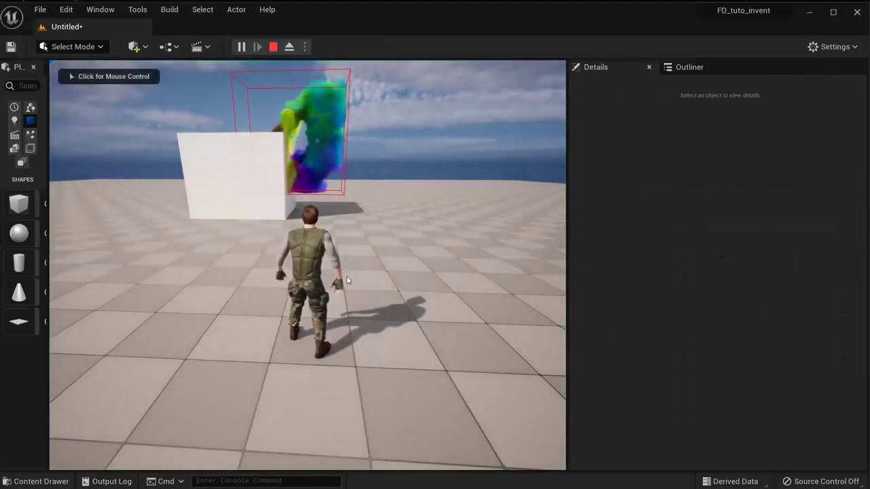
click(347, 280)
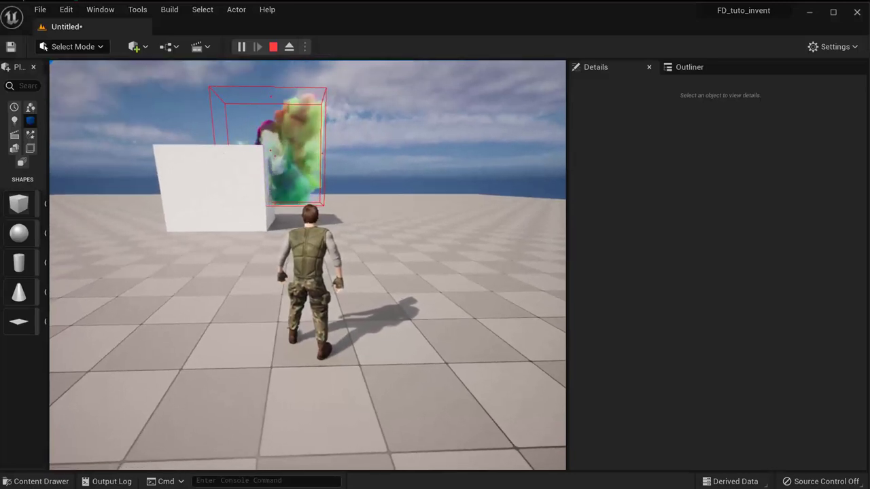
key(Escape)
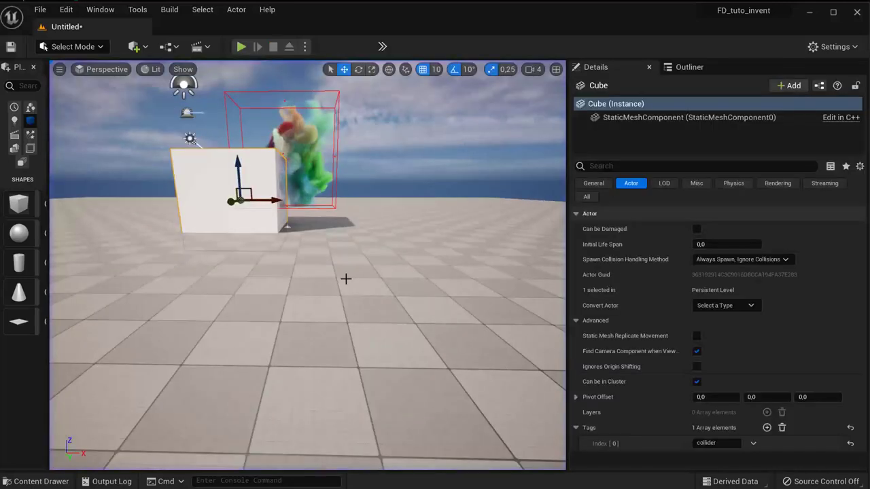
Lower the cube onto the floor beside the smoke box, out from under it.
alt+drag(345, 278, 267, 209)
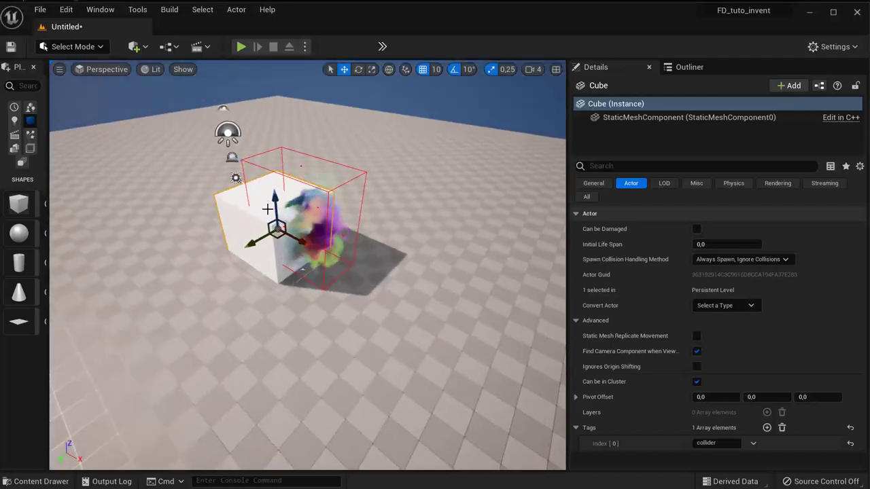
drag(250, 242, 173, 277)
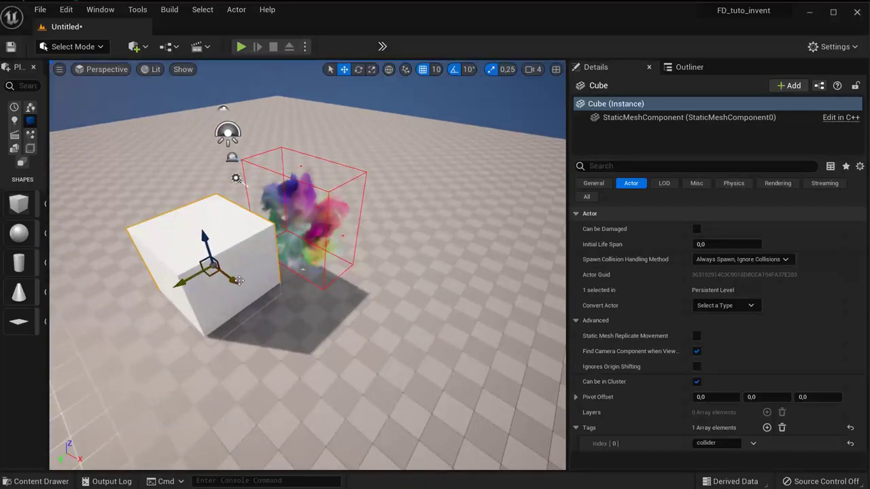
drag(238, 280, 258, 290)
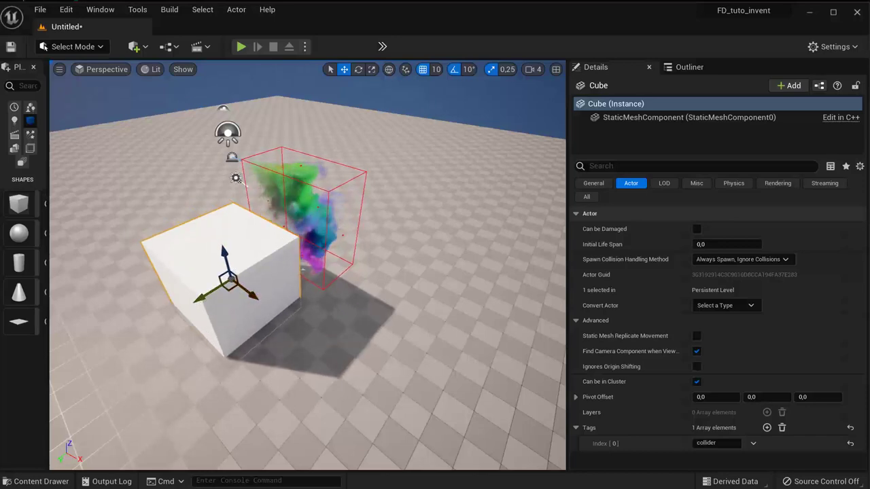
drag(201, 297, 227, 287)
mouse_move(349, 283)
alt+mouse_down()
mouse_move(421, 245)
mouse_move(353, 248)
mouse_move(272, 225)
mouse_move(409, 323)
alt+mouse_up()
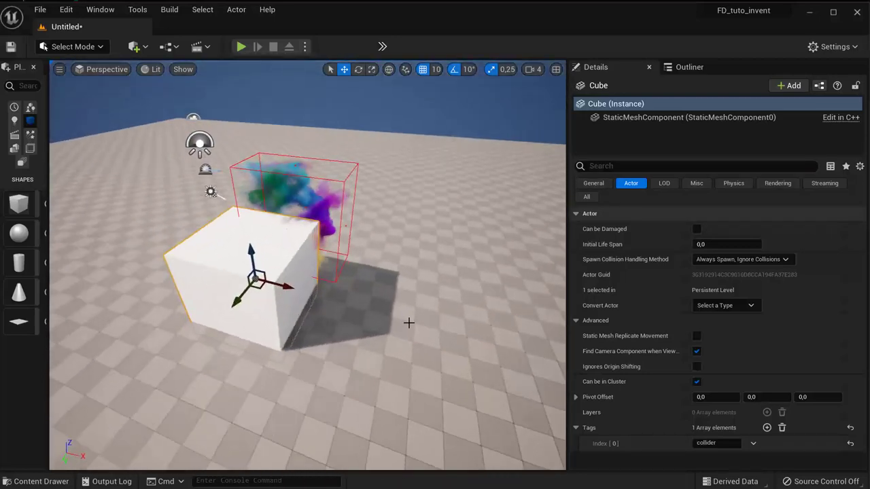
drag(291, 286, 297, 289)
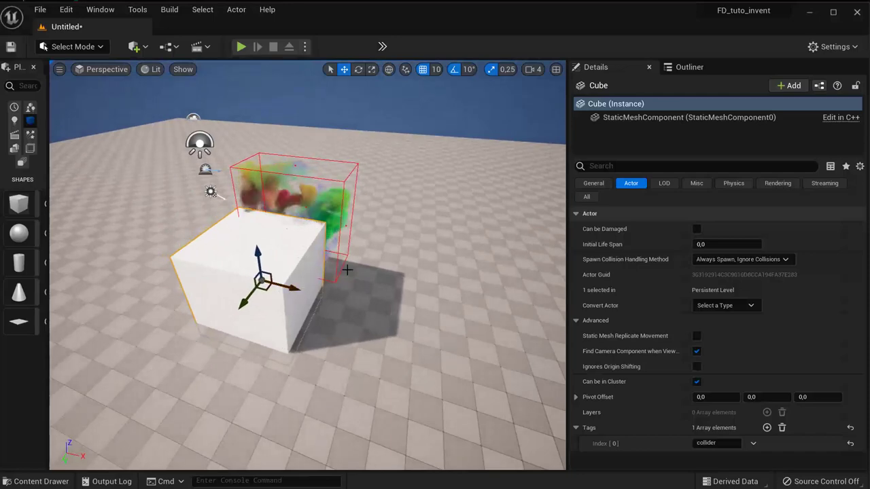
alt+drag(346, 270, 293, 252)
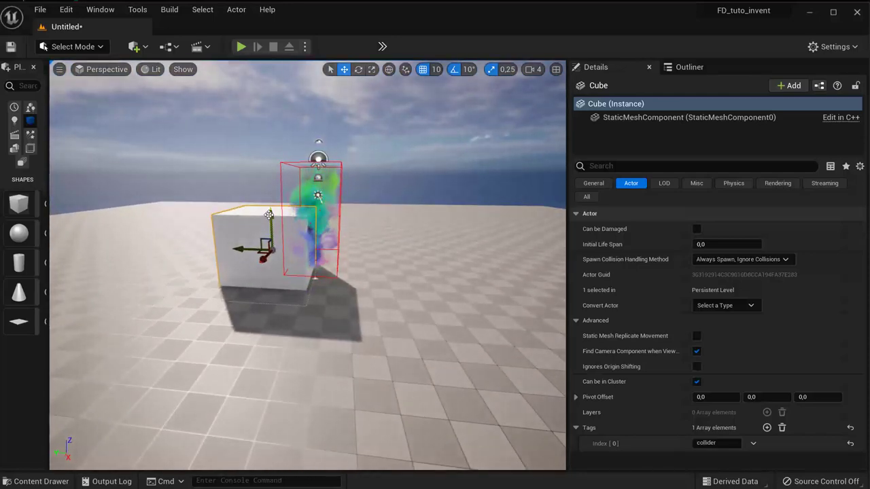
drag(269, 215, 268, 259)
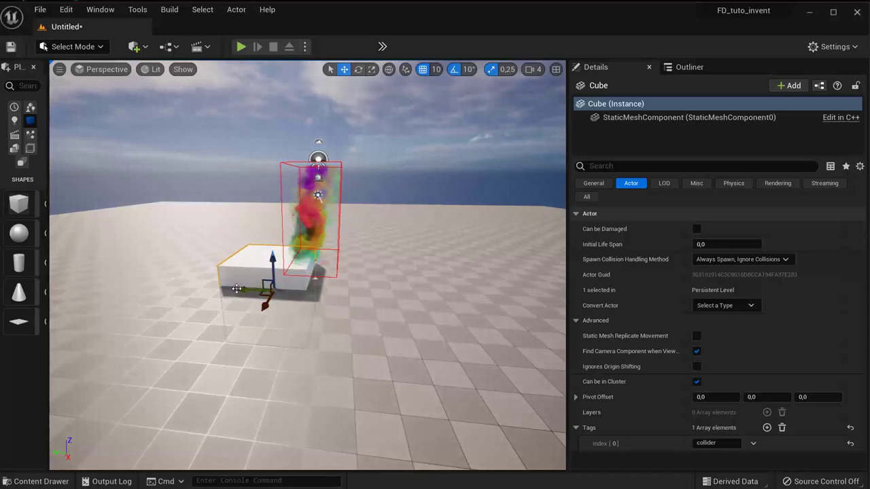
drag(236, 289, 252, 317)
key(f)
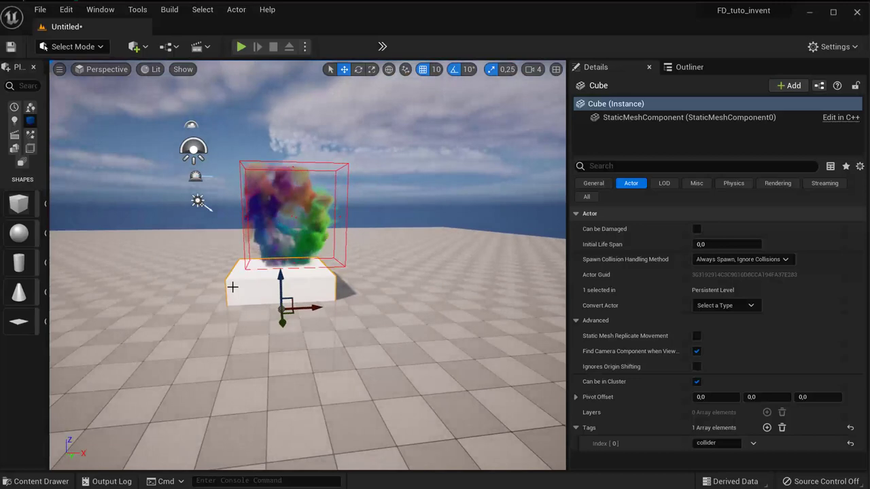
drag(275, 277, 281, 269)
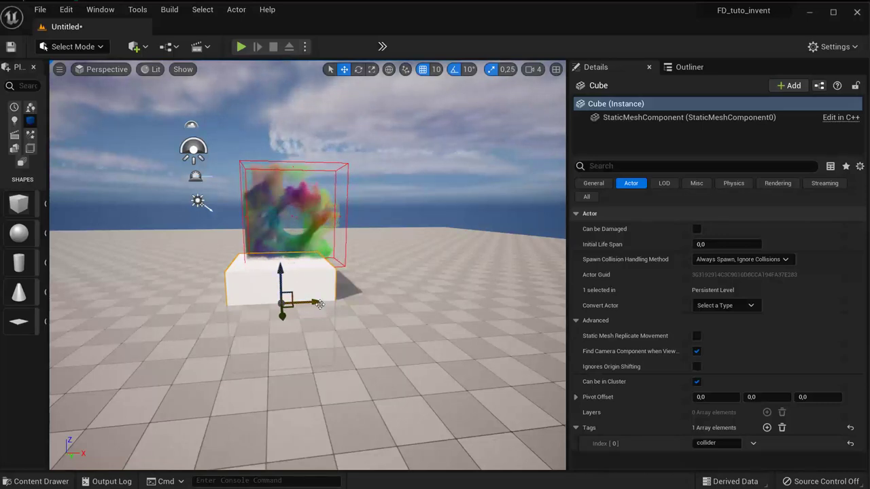
mouse_move(319, 304)
mouse_down()
mouse_move(284, 295)
mouse_move(313, 273)
mouse_up()
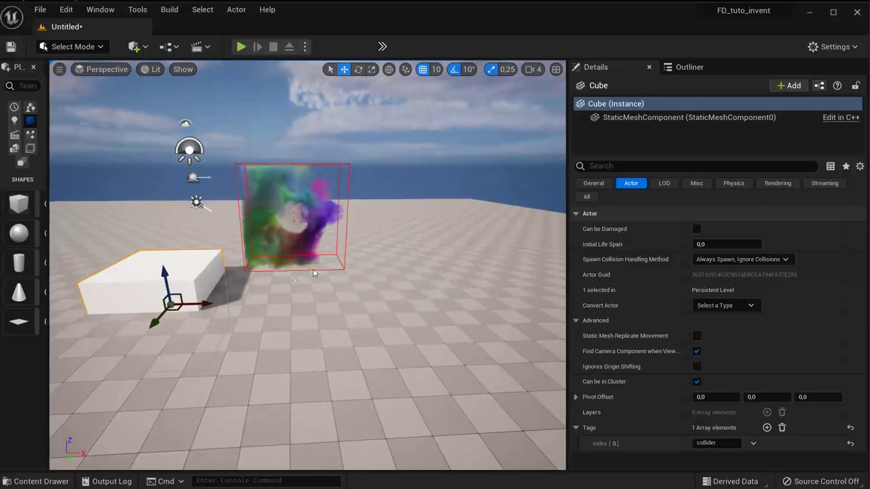
scroll(314, 273, up, 2)
scroll(210, 252, up, 3)
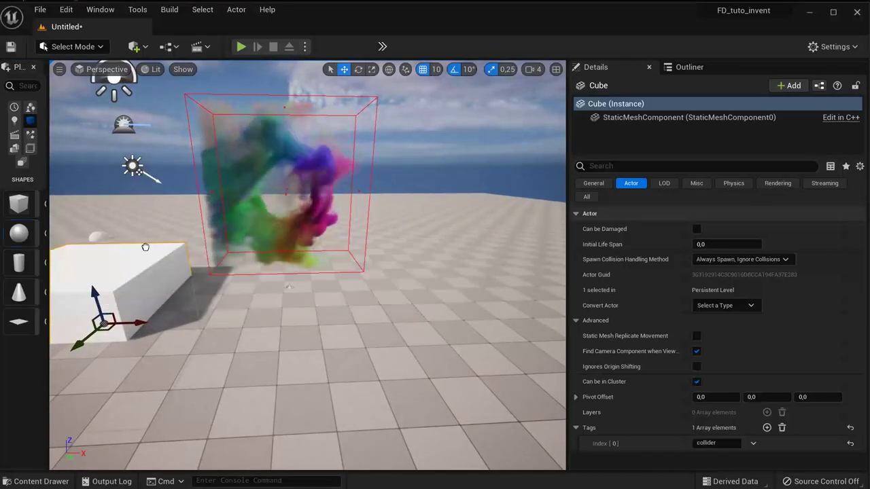
Raise the sphere into the smoke box, centre it, and scale it to fill much of the volume.
click(277, 258)
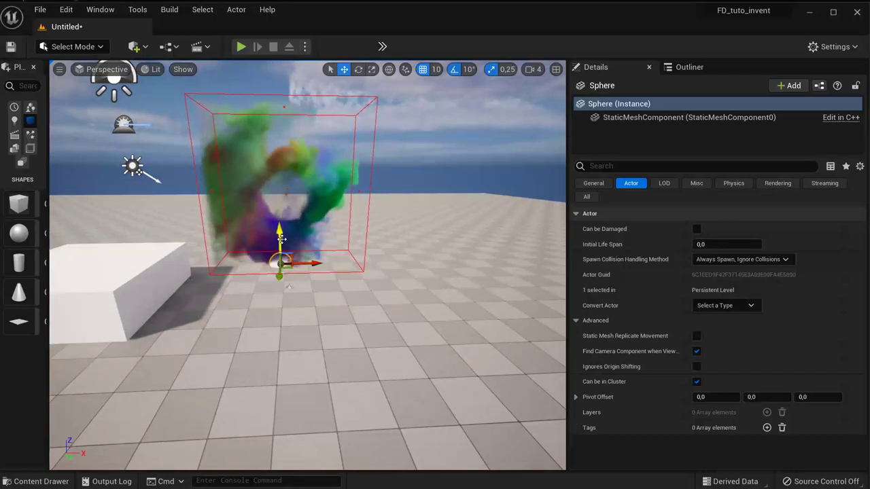
drag(281, 238, 287, 155)
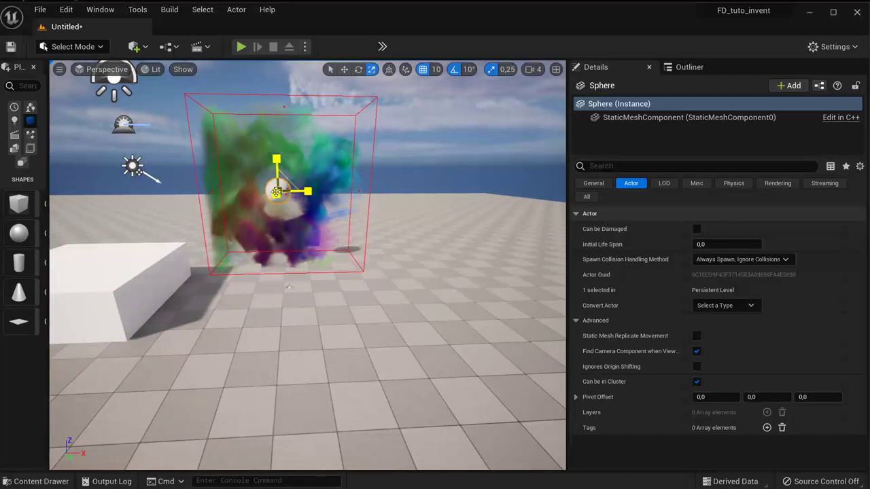
alt+drag(289, 286, 377, 172)
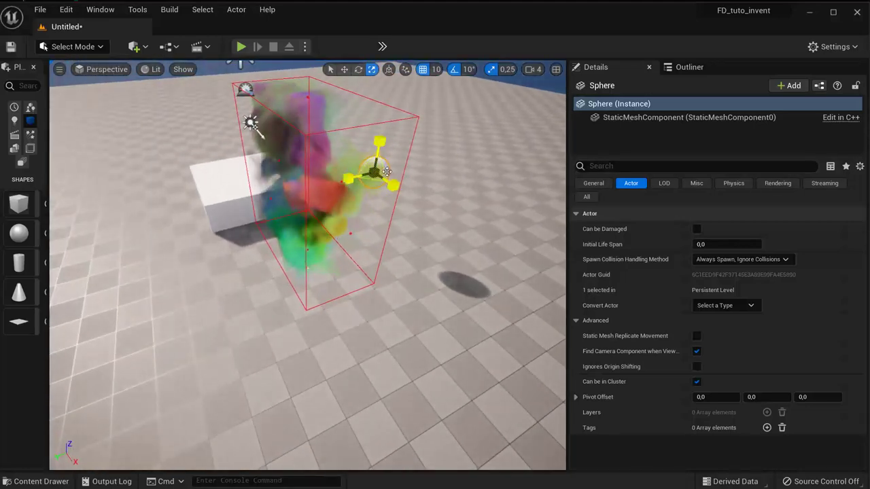
drag(377, 172, 408, 156)
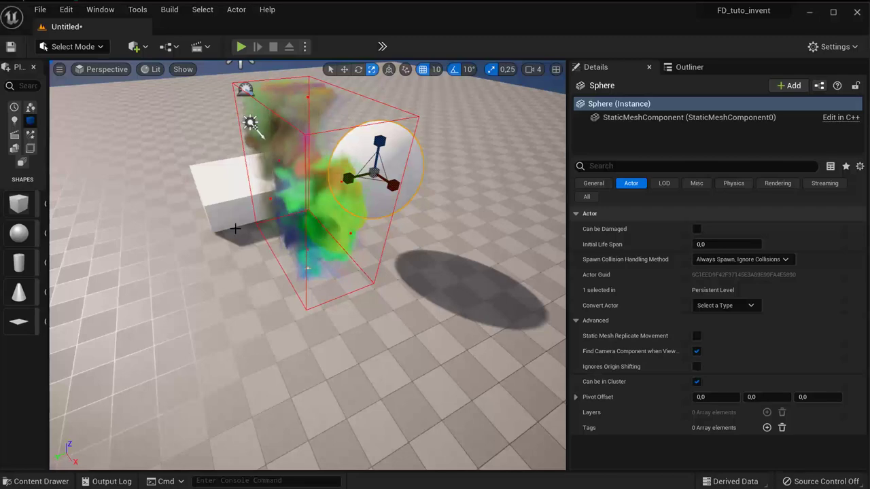
key(w)
drag(349, 181, 285, 183)
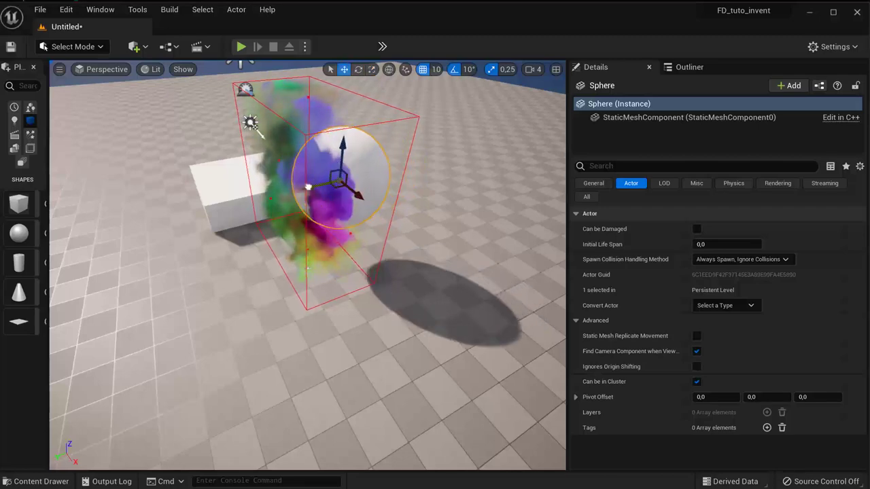
right_drag(239, 279, 285, 280)
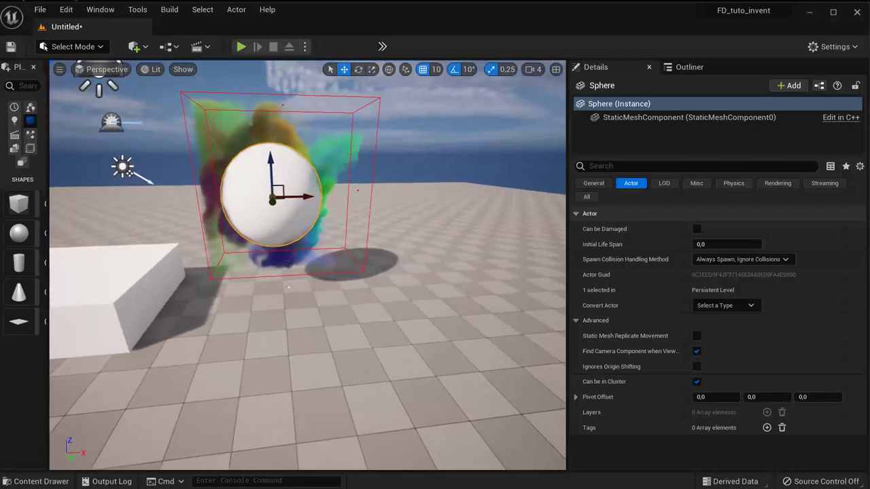
right_drag(236, 320, 235, 300)
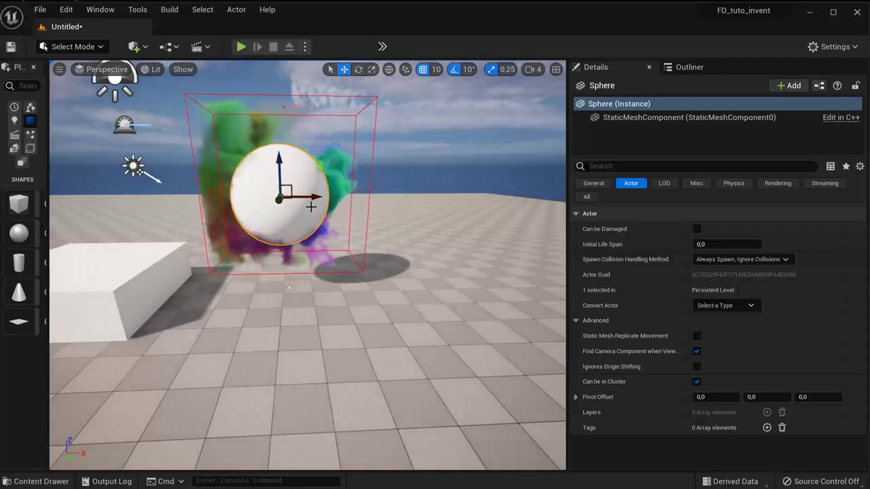
key(r)
right_drag(293, 233, 289, 189)
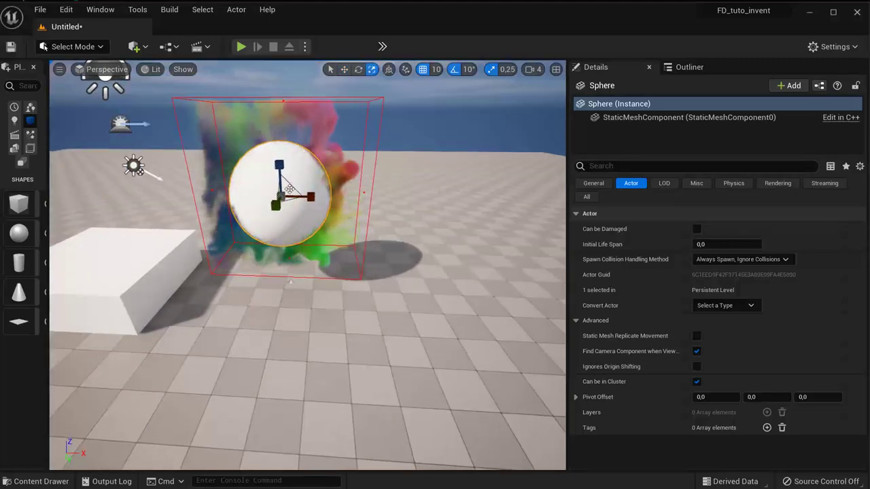
drag(283, 196, 299, 180)
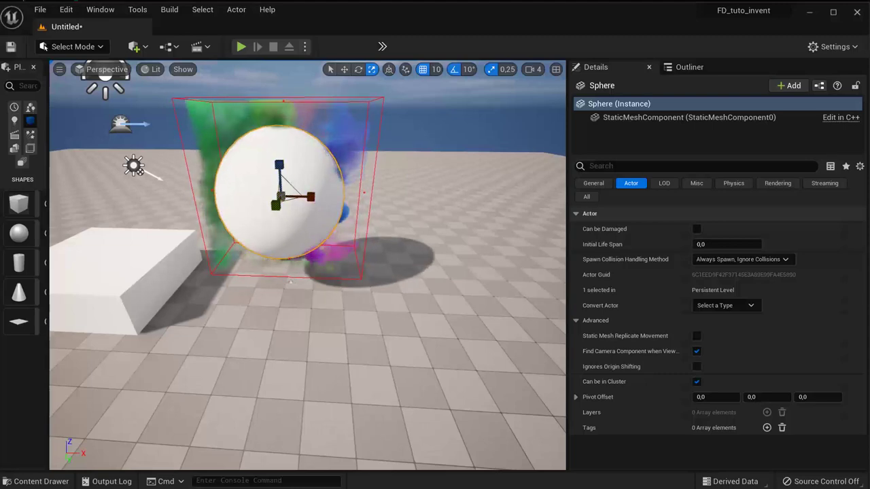
alt+drag(292, 240, 284, 241)
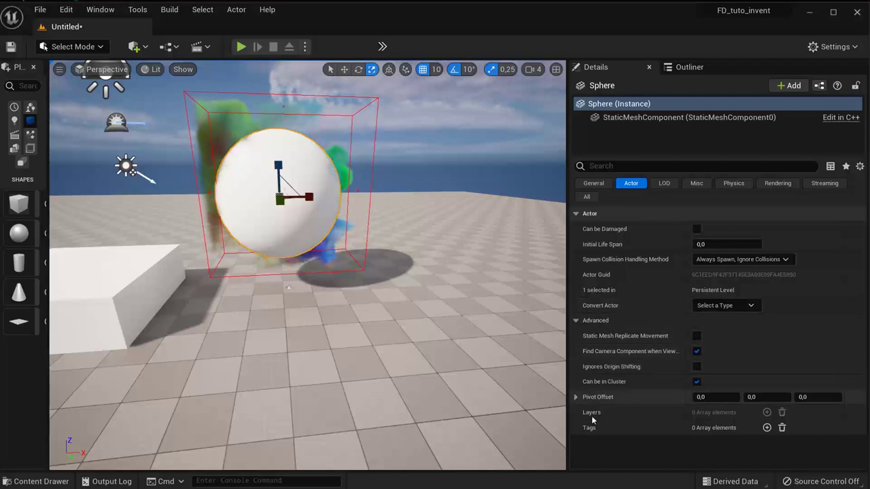
Give the sphere a 'collider' tag in its Tags list and orbit the view to check it.
click(766, 427)
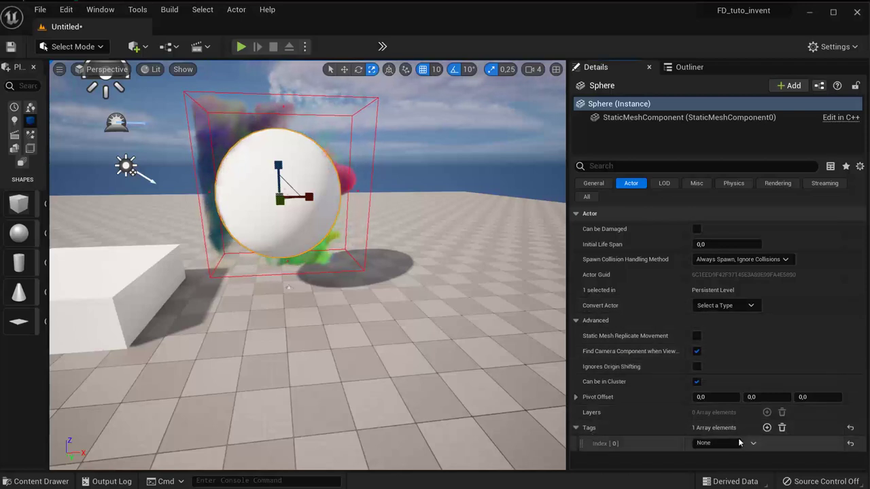
click(706, 443)
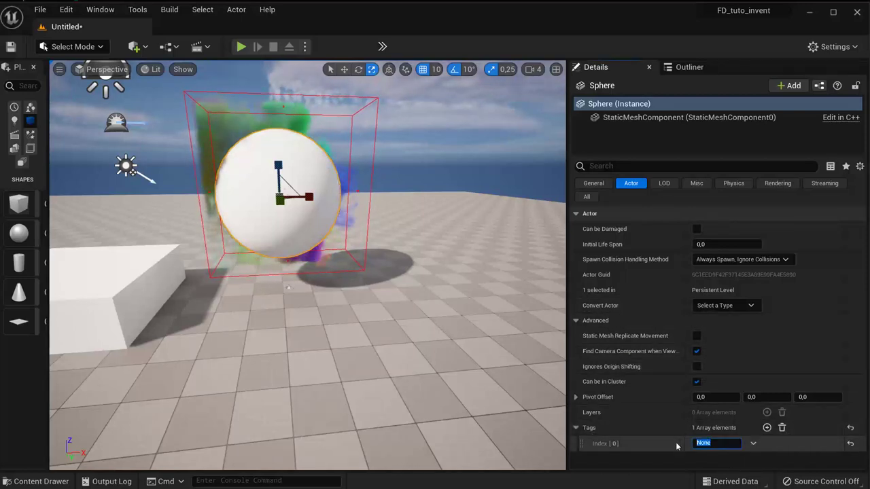
text(collider)
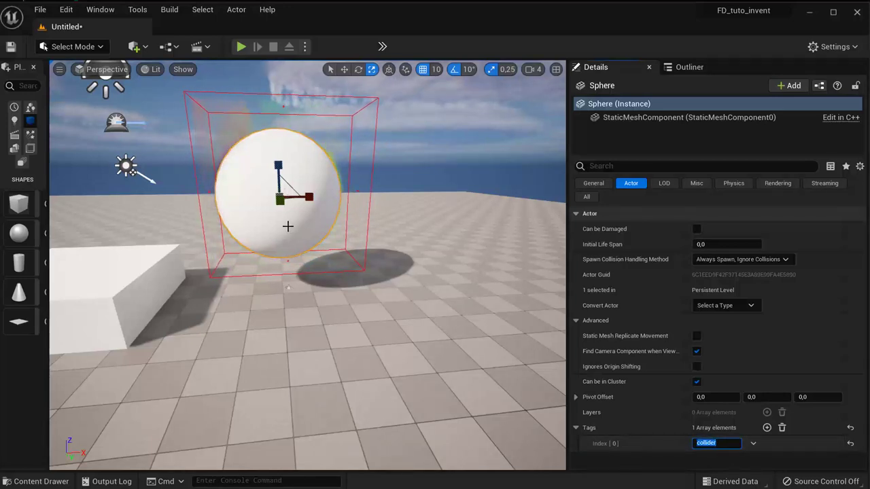
mouse_move(275, 210)
alt+mouse_down()
mouse_move(326, 204)
mouse_move(272, 209)
alt+mouse_up()
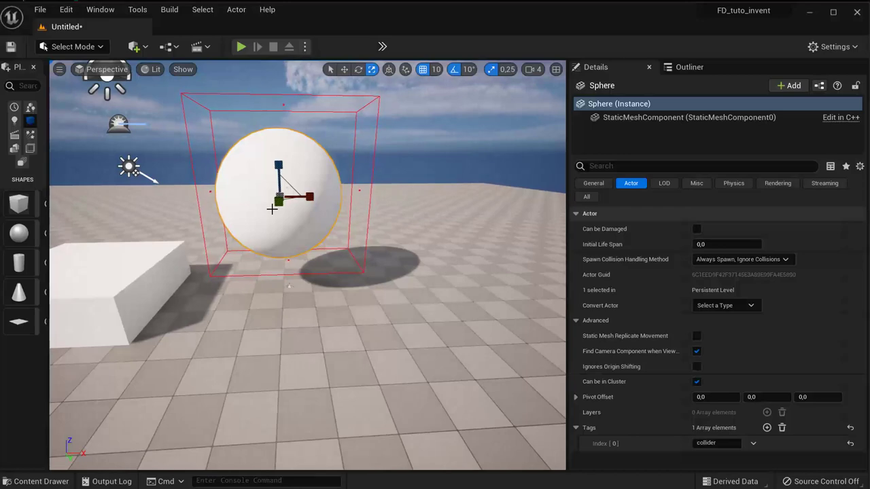
mouse_move(310, 209)
alt+mouse_down()
mouse_move(298, 211)
mouse_move(286, 152)
alt+mouse_up()
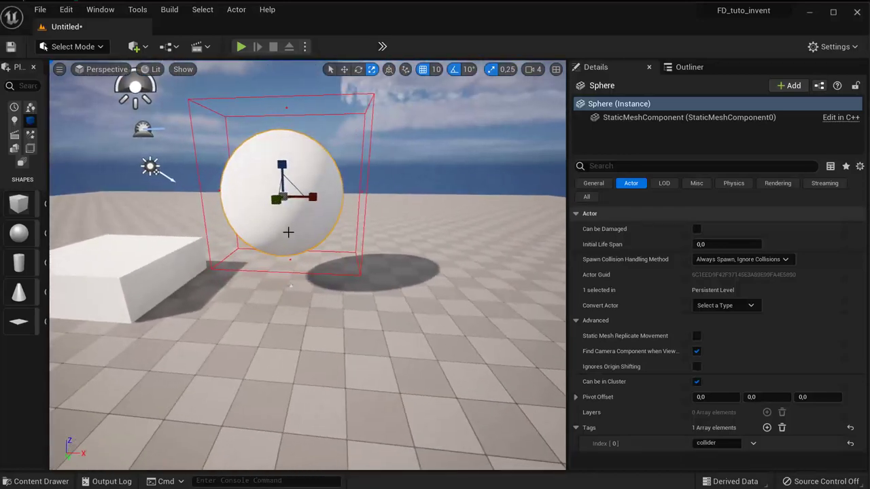
alt+drag(288, 232, 289, 238)
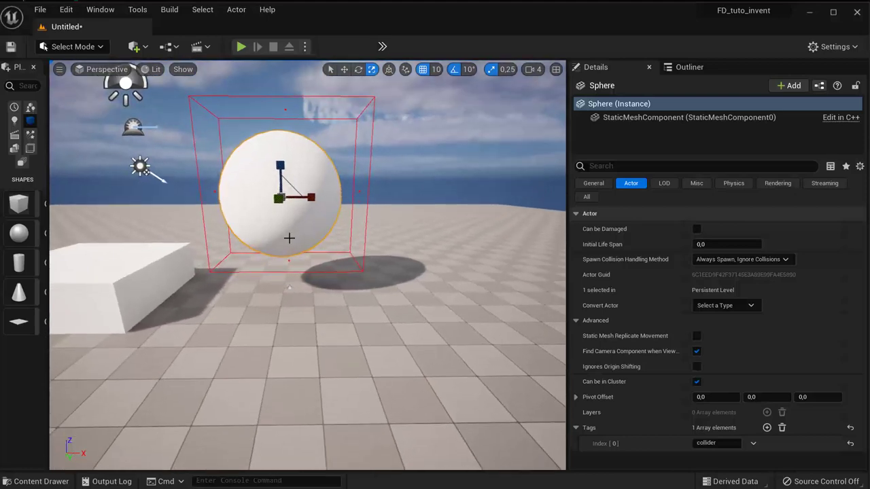
alt+drag(264, 216, 273, 216)
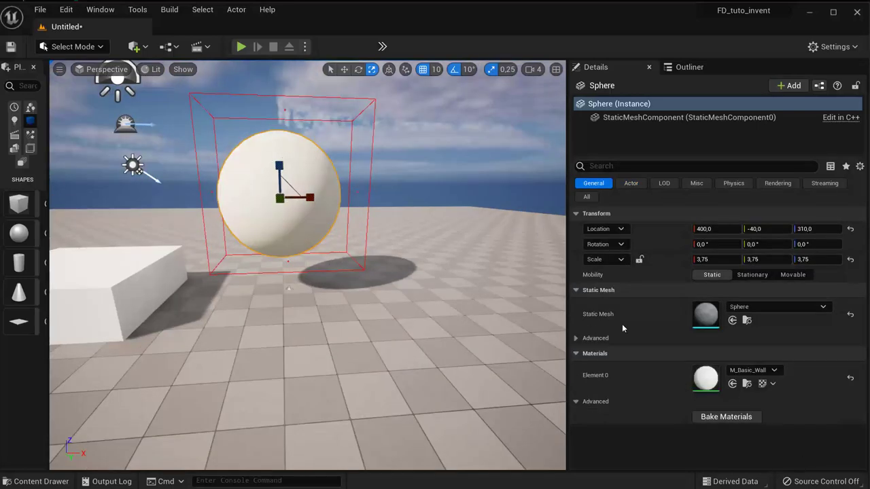
Apply the M_Glass material to the sphere's Element 0 slot and start a Play test of the level.
click(742, 371)
text(gla)
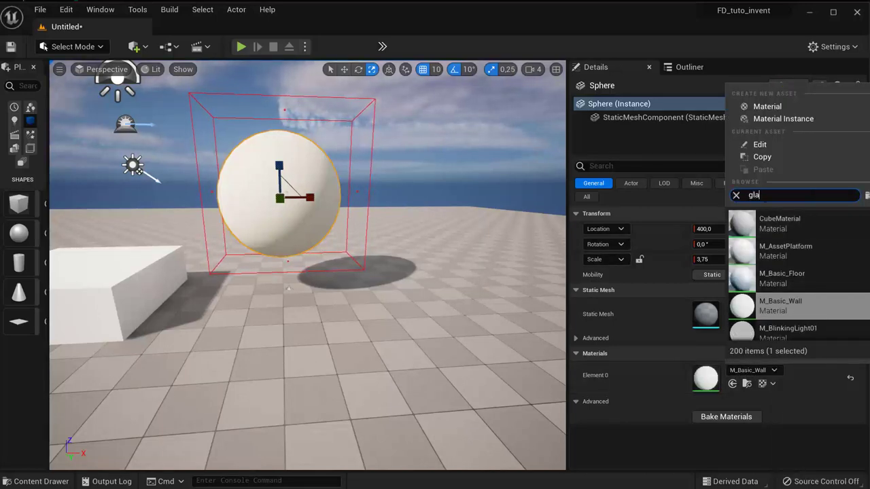
text(s)
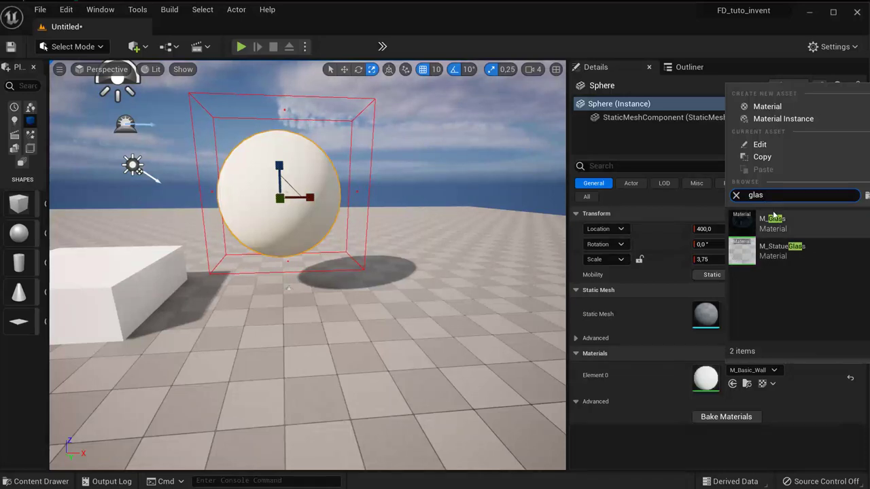
click(771, 223)
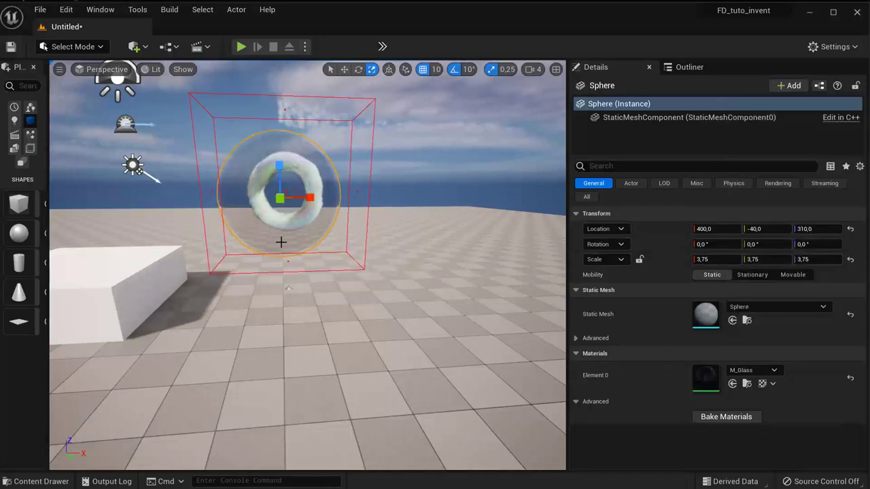
alt+drag(281, 242, 260, 136)
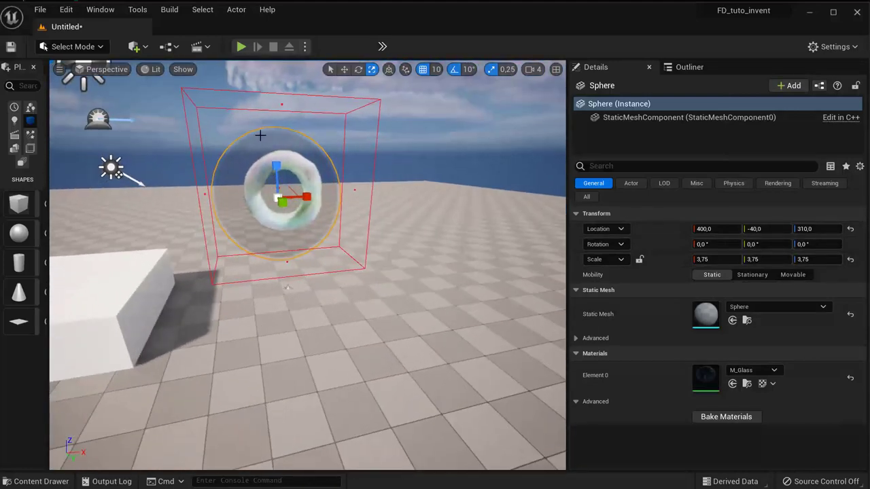
click(245, 47)
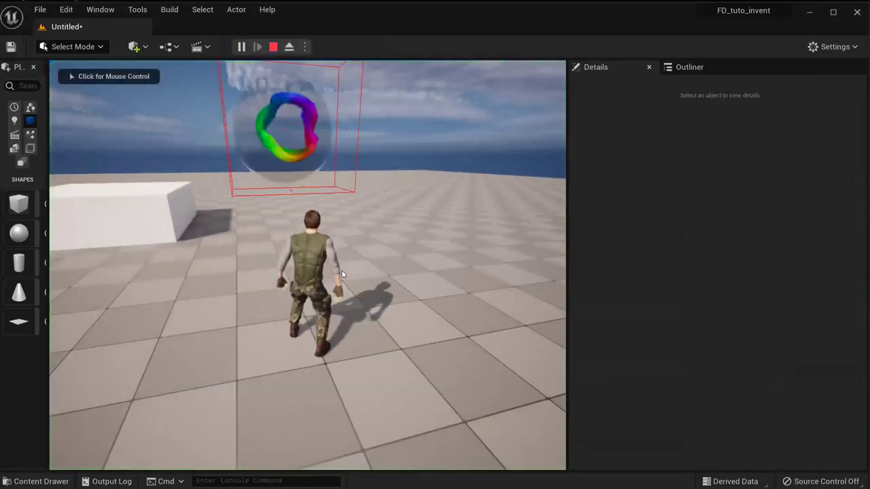
Run the third-person character toward the glass sphere, end the play session, and move the view closer.
key(w)
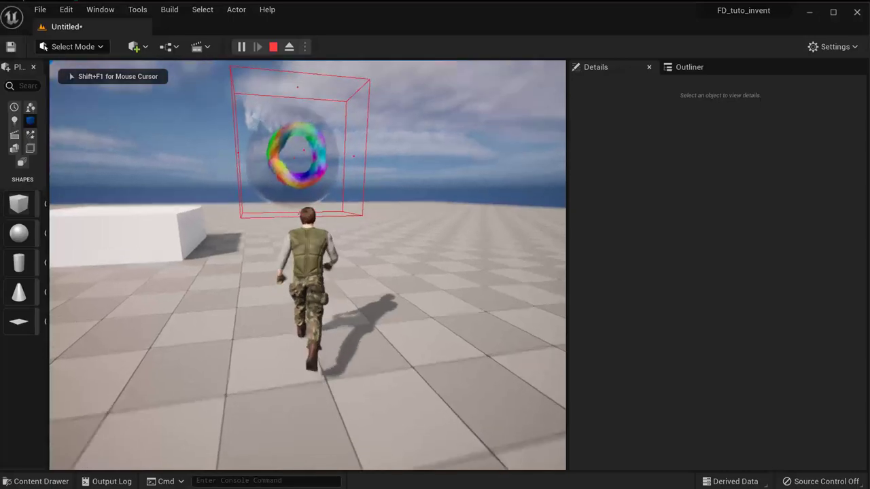
key(w)
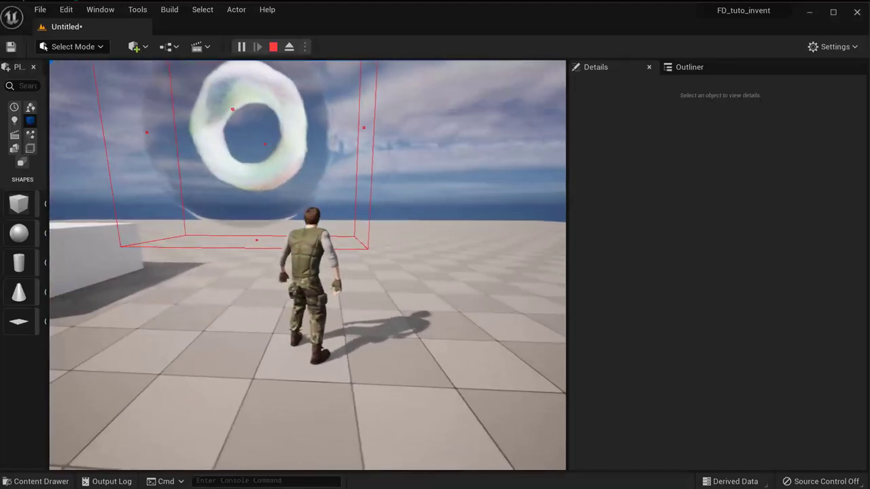
key(Escape)
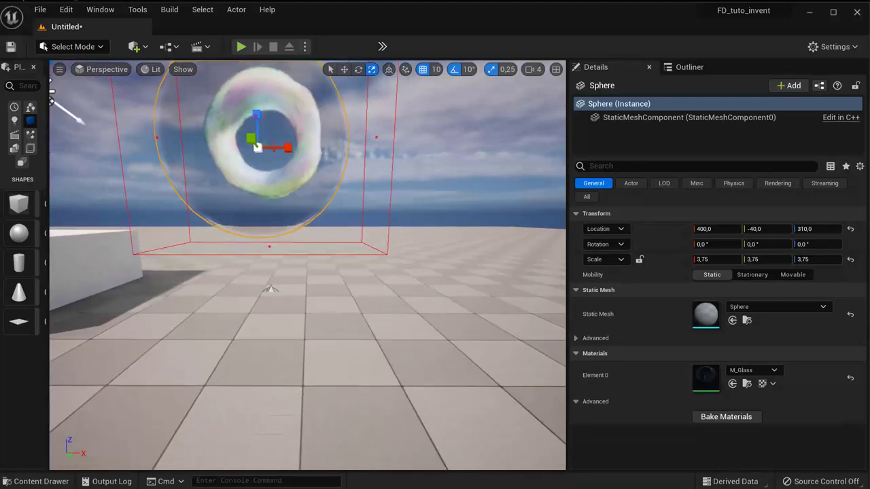
right_drag(274, 234, 274, 204)
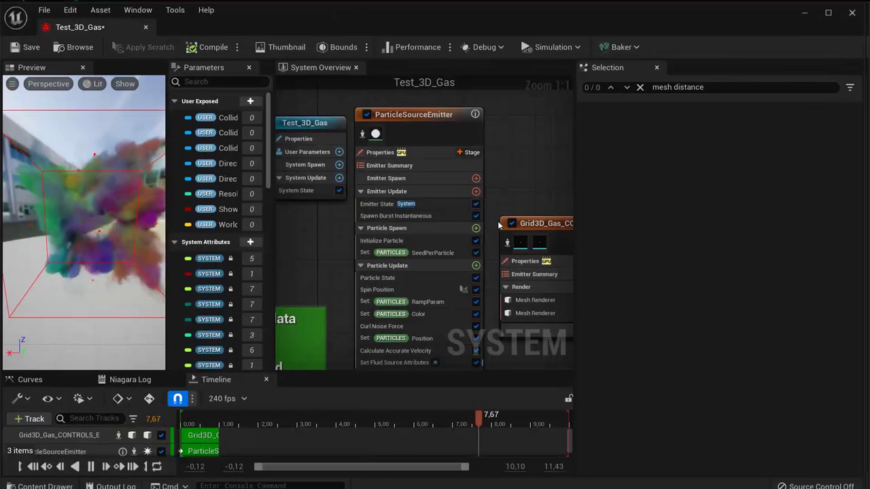
Select the Grid3D_Gas_CONTROLS emitter, clear the stack search filter, and scroll down to Collision Data Interfaces.
click(532, 213)
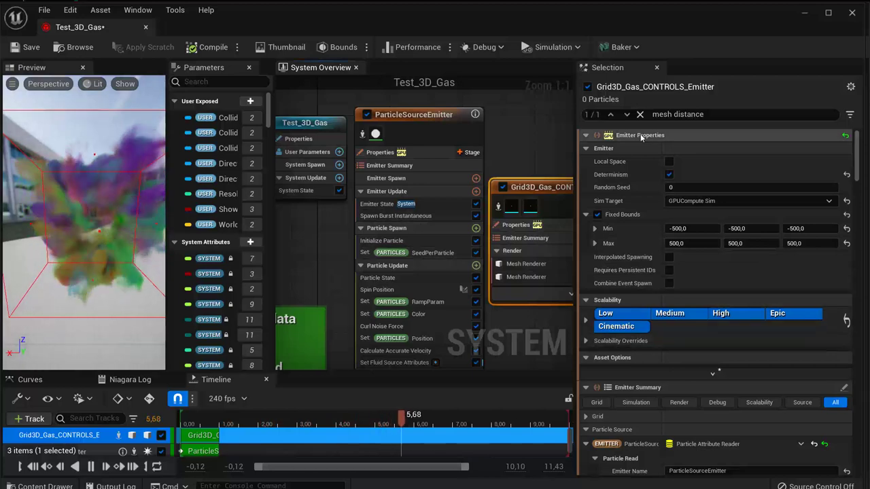
click(640, 114)
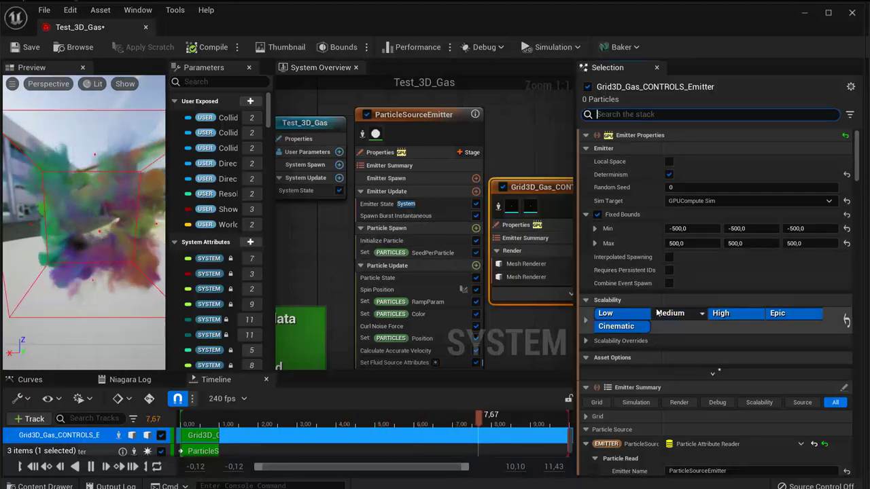
scroll(656, 307, down, 2)
scroll(656, 308, down, 2)
scroll(658, 306, down, 3)
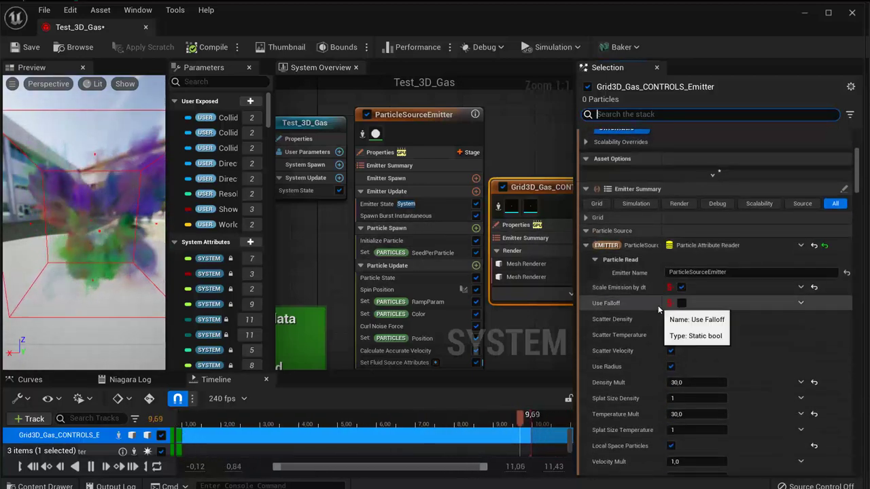
scroll(658, 304, down, 5)
scroll(658, 302, down, 2)
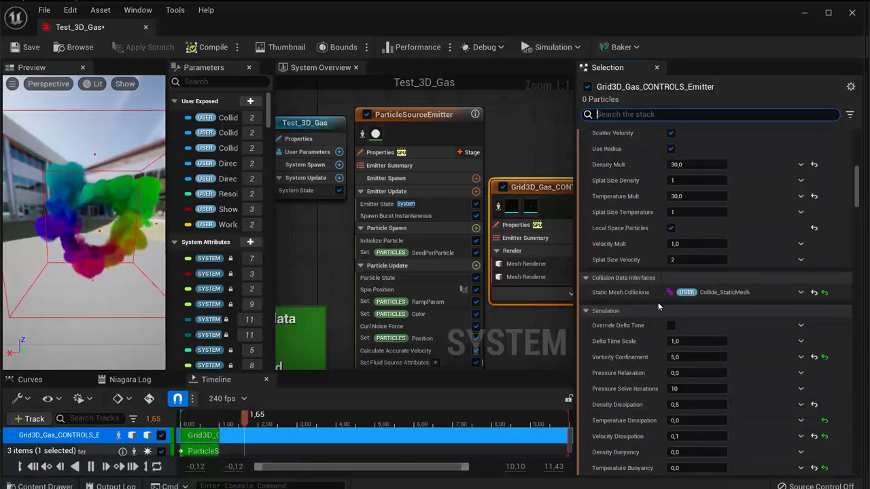
scroll(656, 301, down, 3)
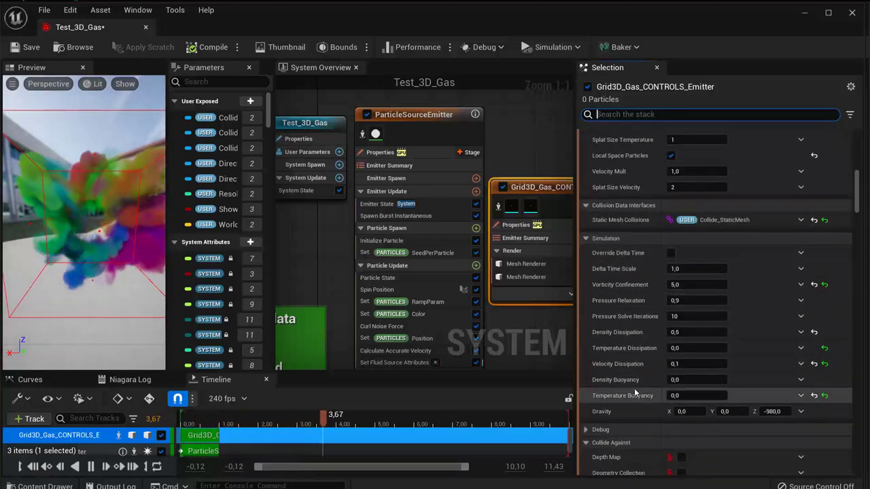